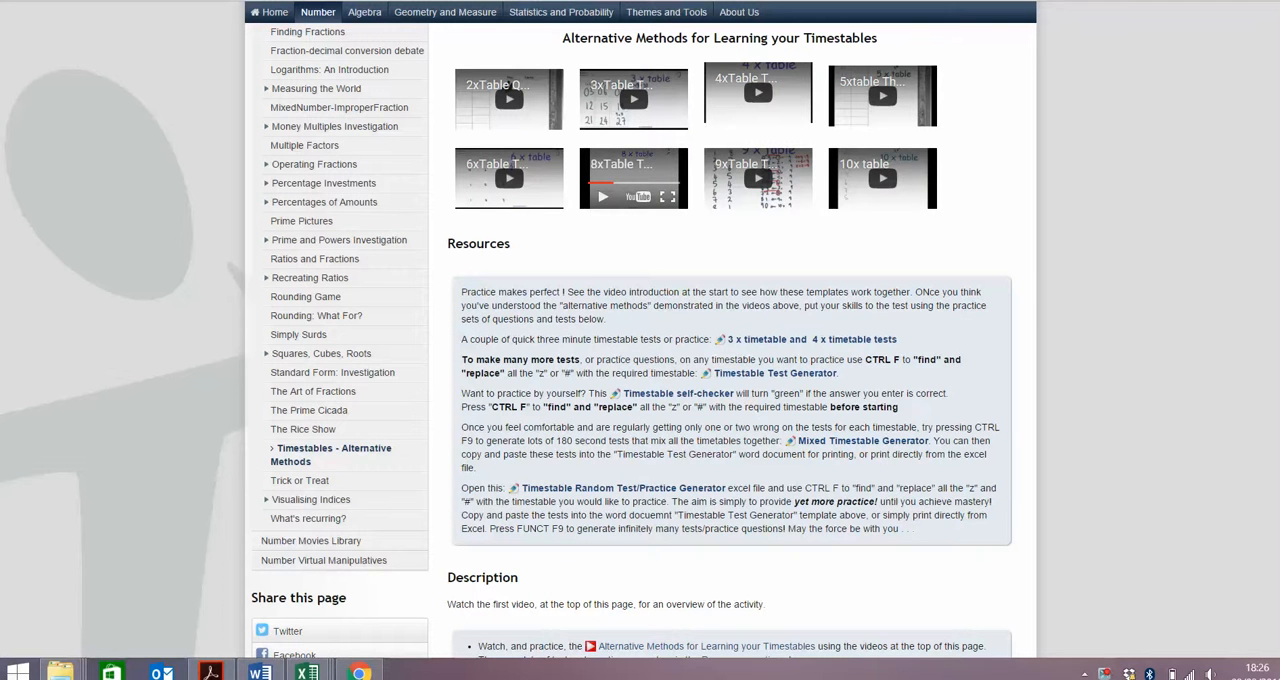
scroll(700, 350, "up", 3)
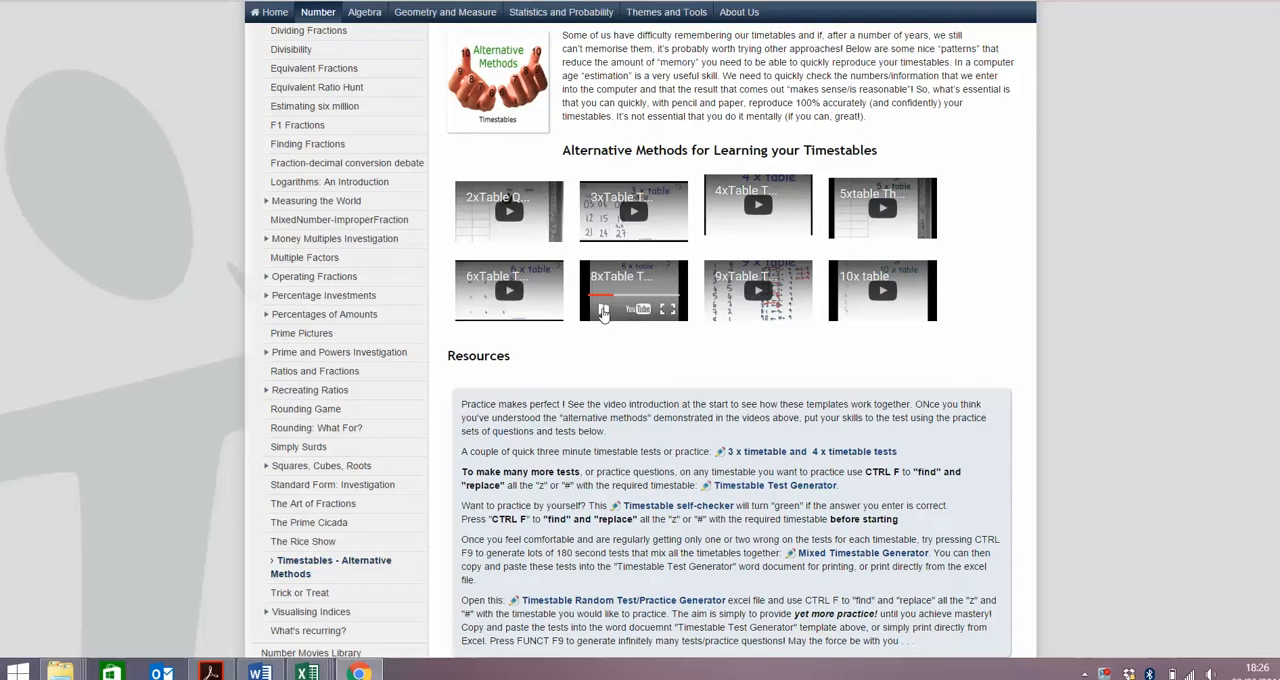
- Play the 8x table video full screen, pause it partway and return to the webpage
left_click(603, 312)
left_click(669, 310)
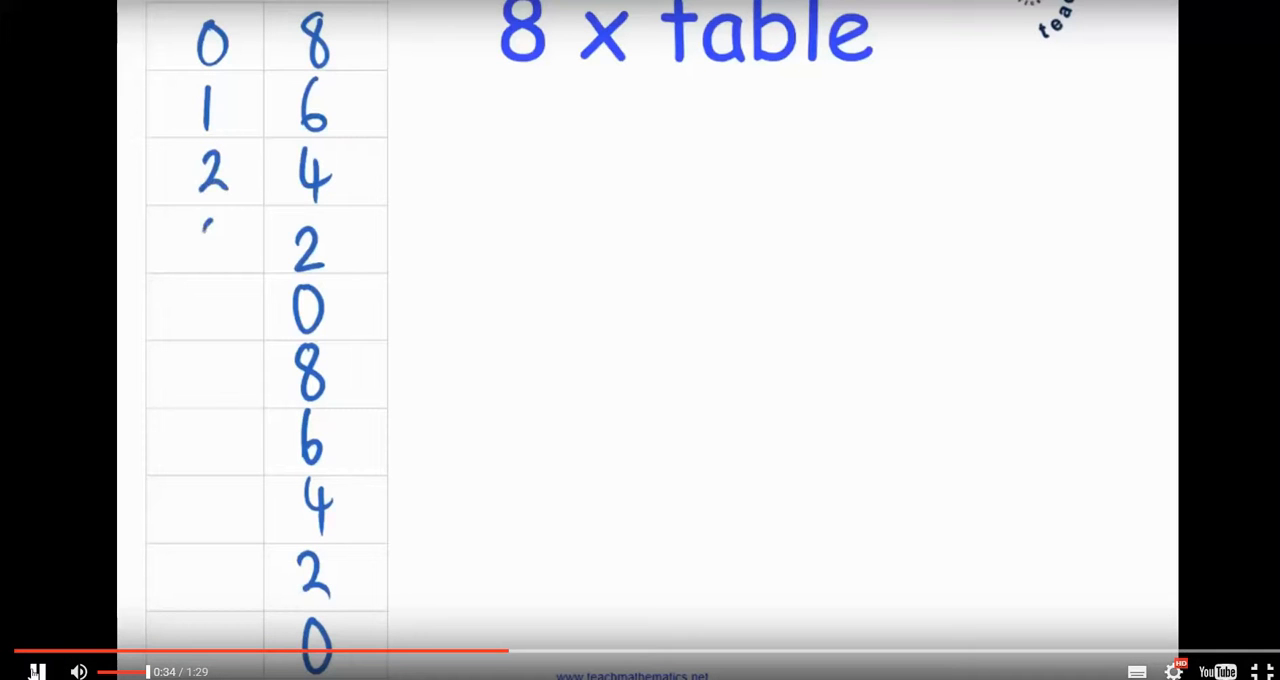
left_click(36, 671)
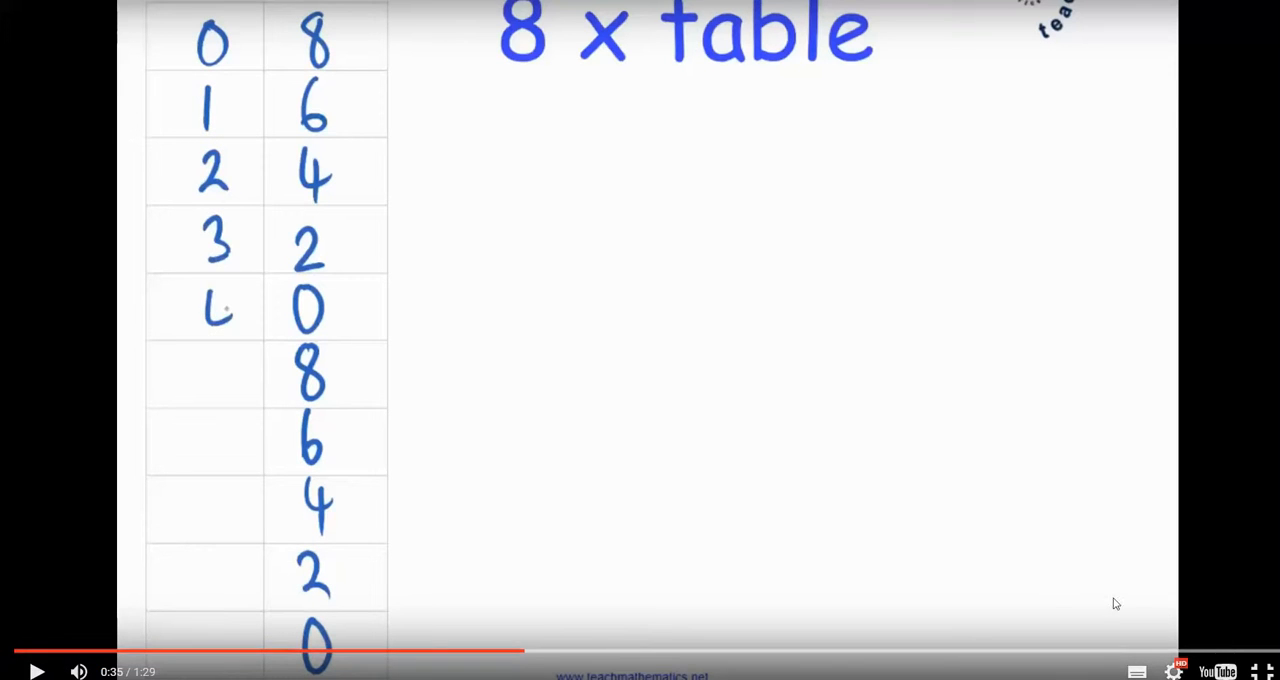
left_click(1262, 671)
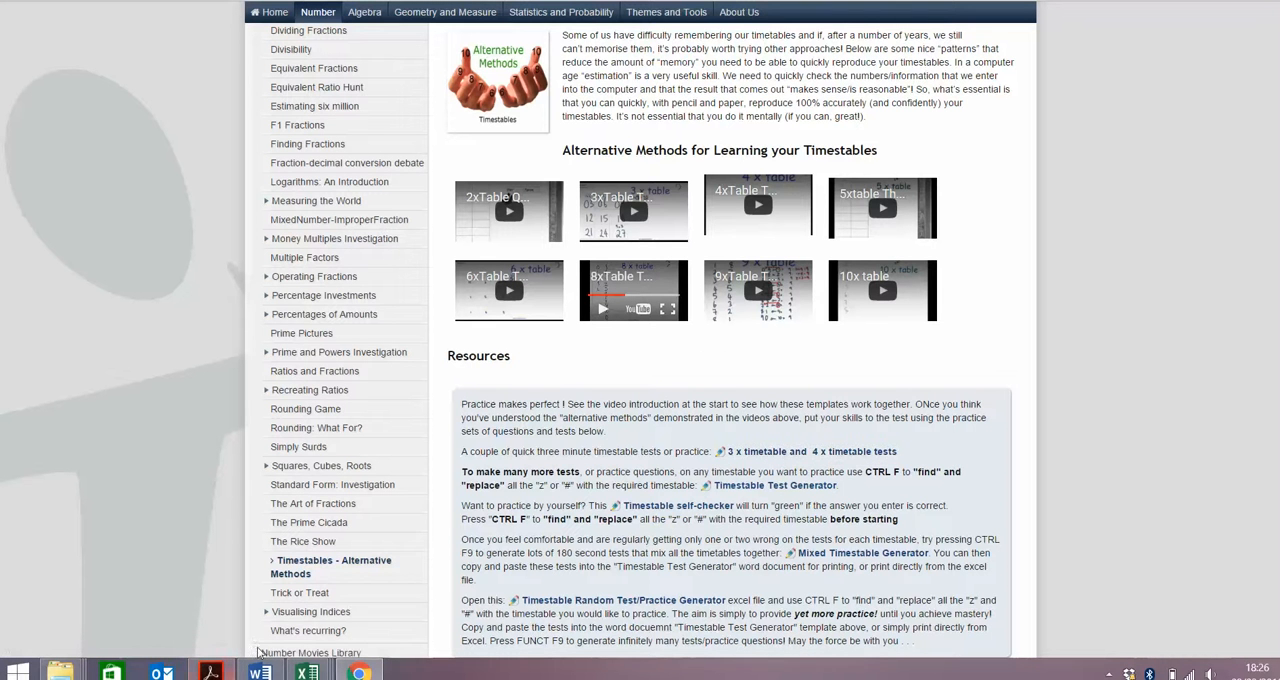
- View the linked 3x/4x timetable test, then bring the Word test template forward
left_click(748, 452)
left_click(260, 672)
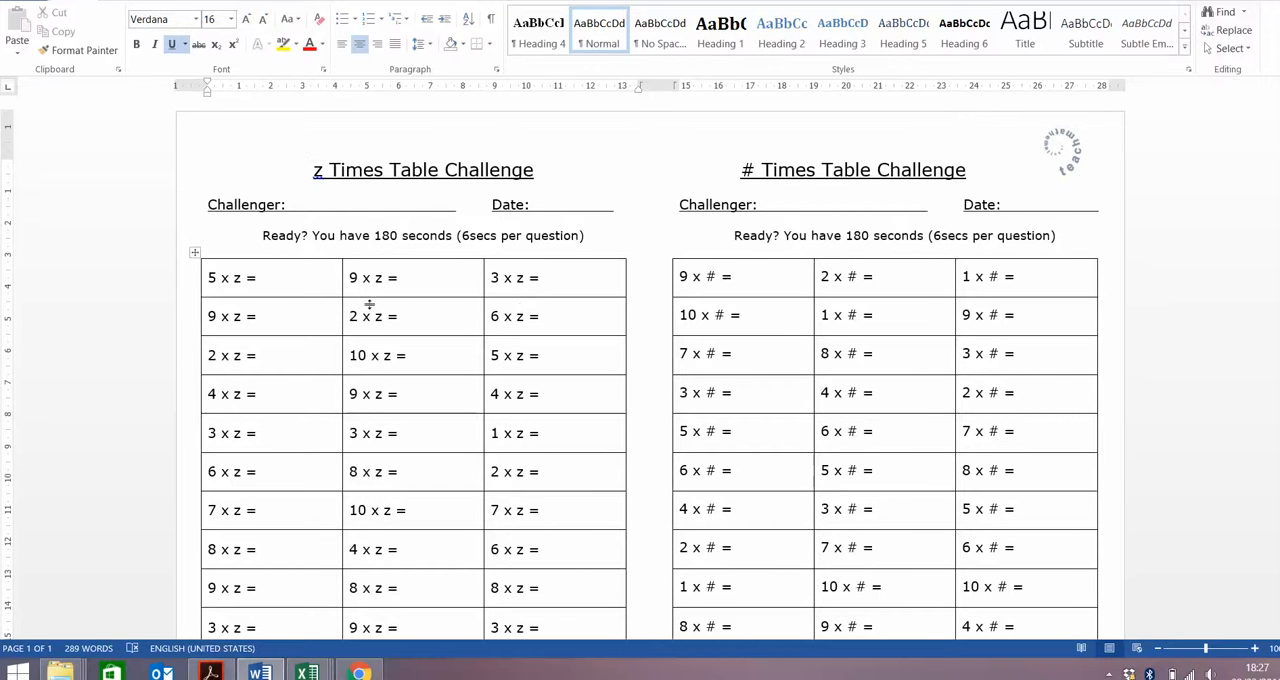
- Replace every z in the document with 4, turning it into the 4 Times Table Challenge
key("ctrl+f")
type("z")
left_click(206, 128)
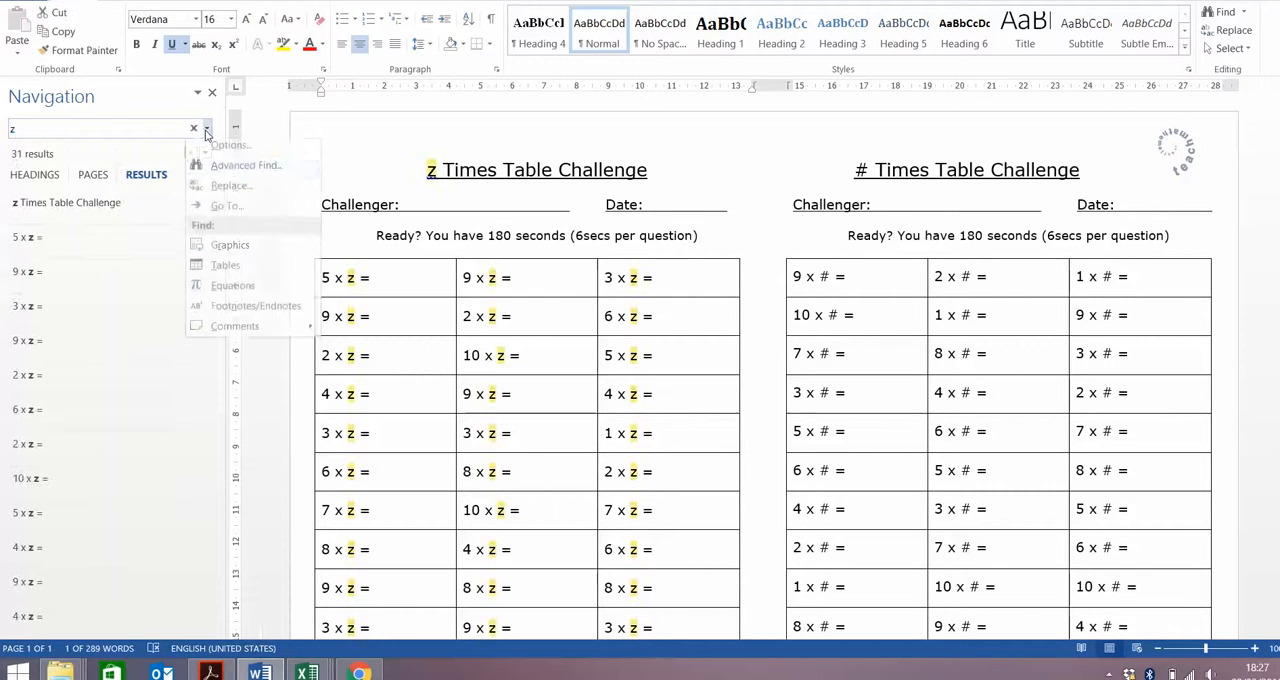
left_click(231, 190)
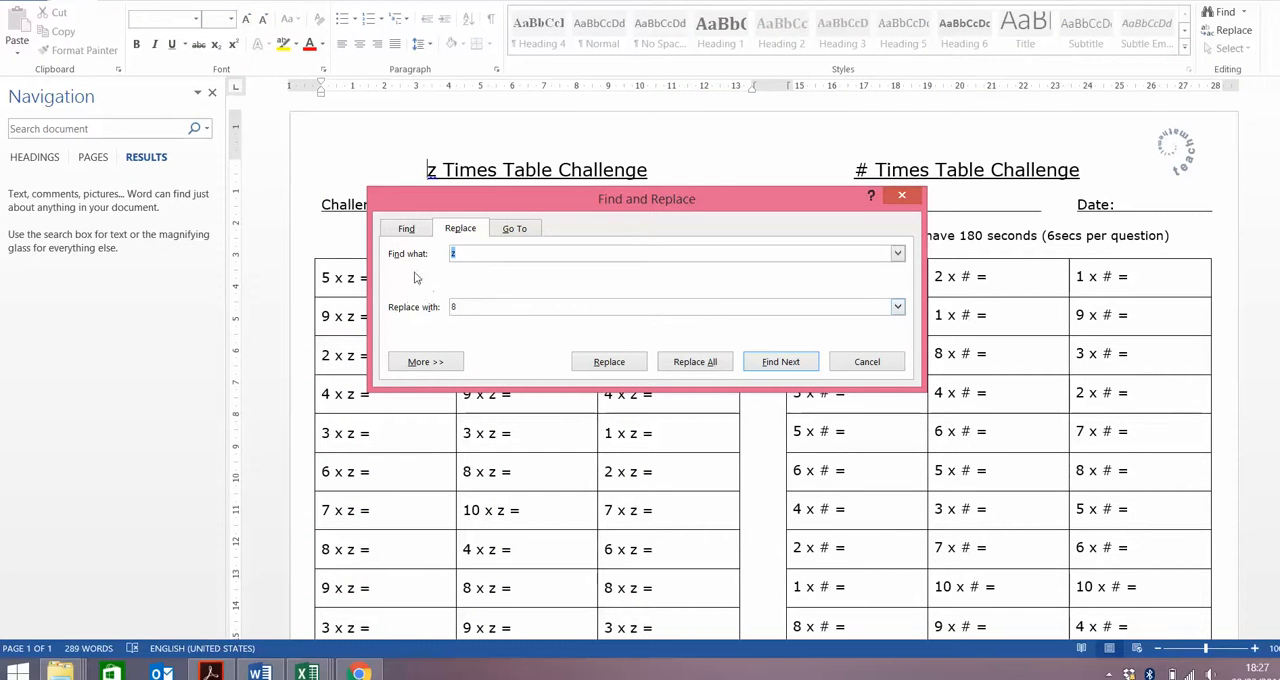
left_click(460, 308)
key("BackSpace")
type("4")
left_click(695, 362)
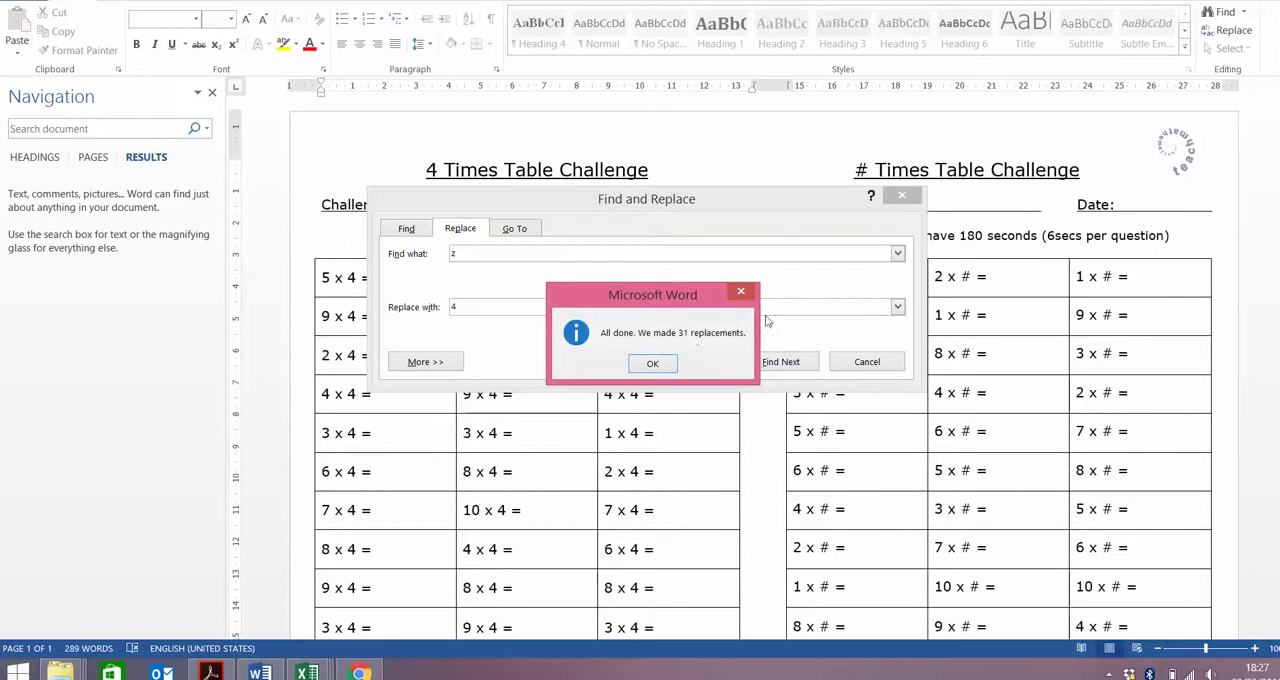
left_click(652, 363)
left_click(901, 195)
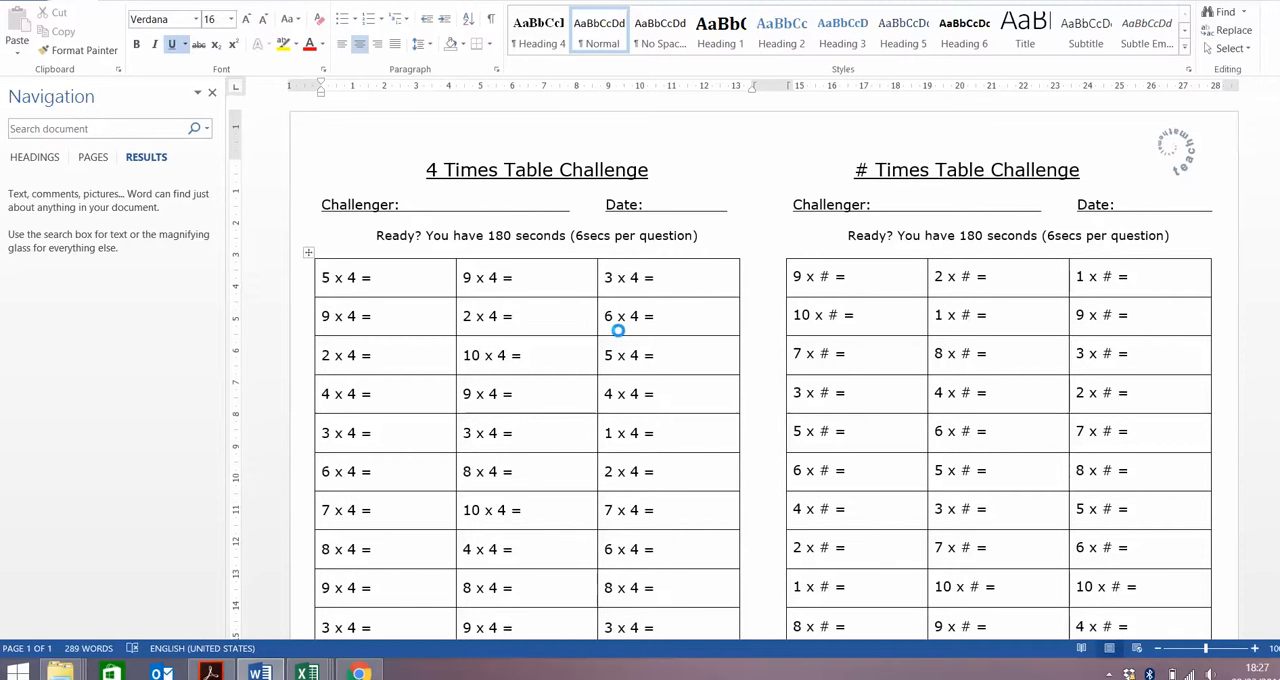
- Print-preview the 4 times table test and keep the document open without saving
key("ctrl+p")
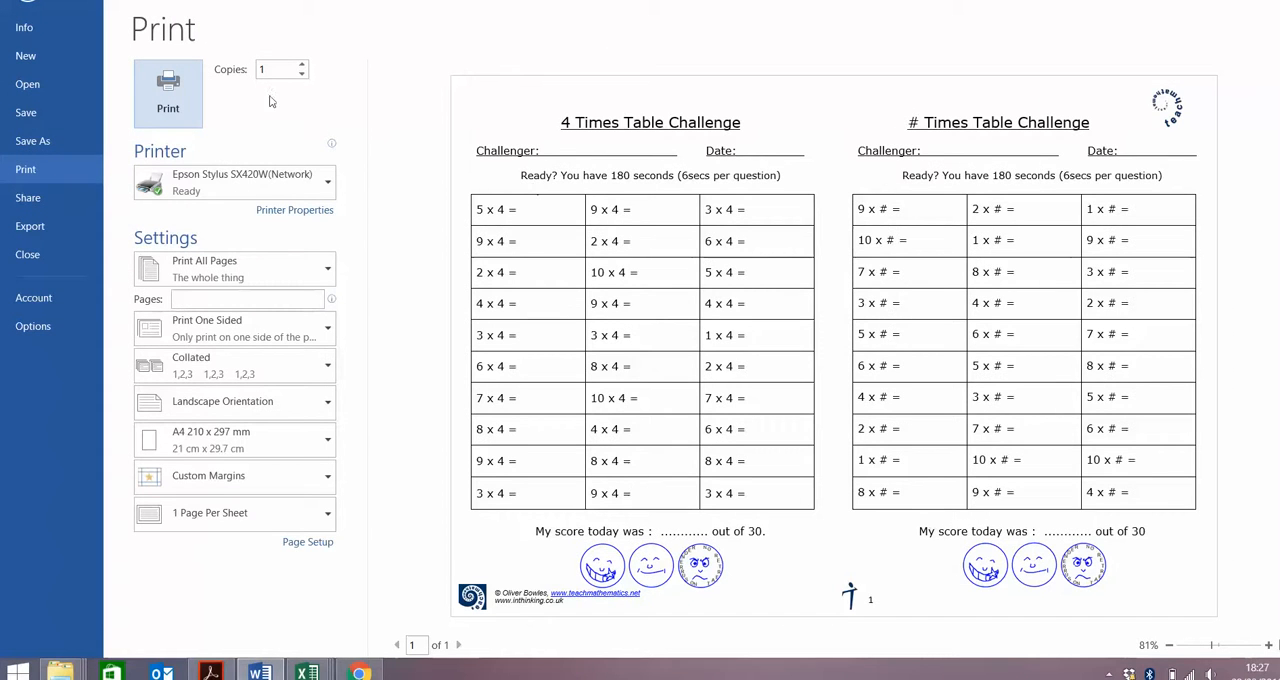
key("Escape")
key("ctrl+w")
left_click(714, 351)
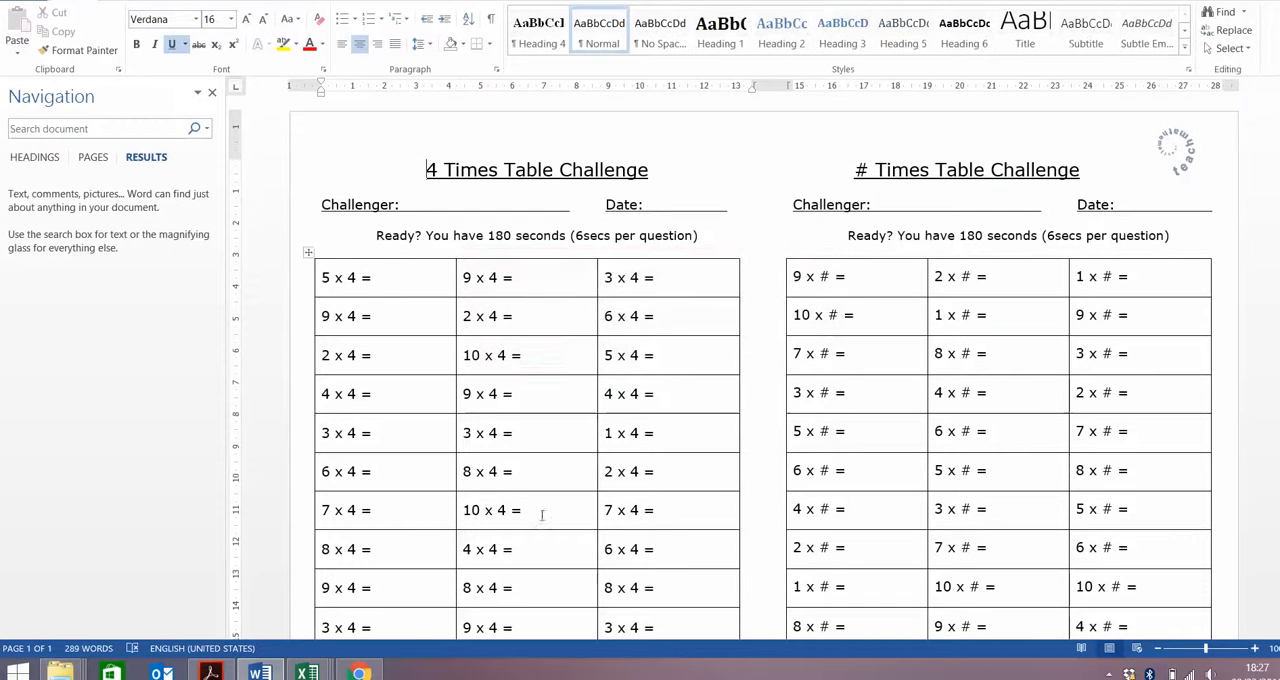
- Bring the Excel #xtable sheet forward, then return to the timetables webpage
left_click(310, 672)
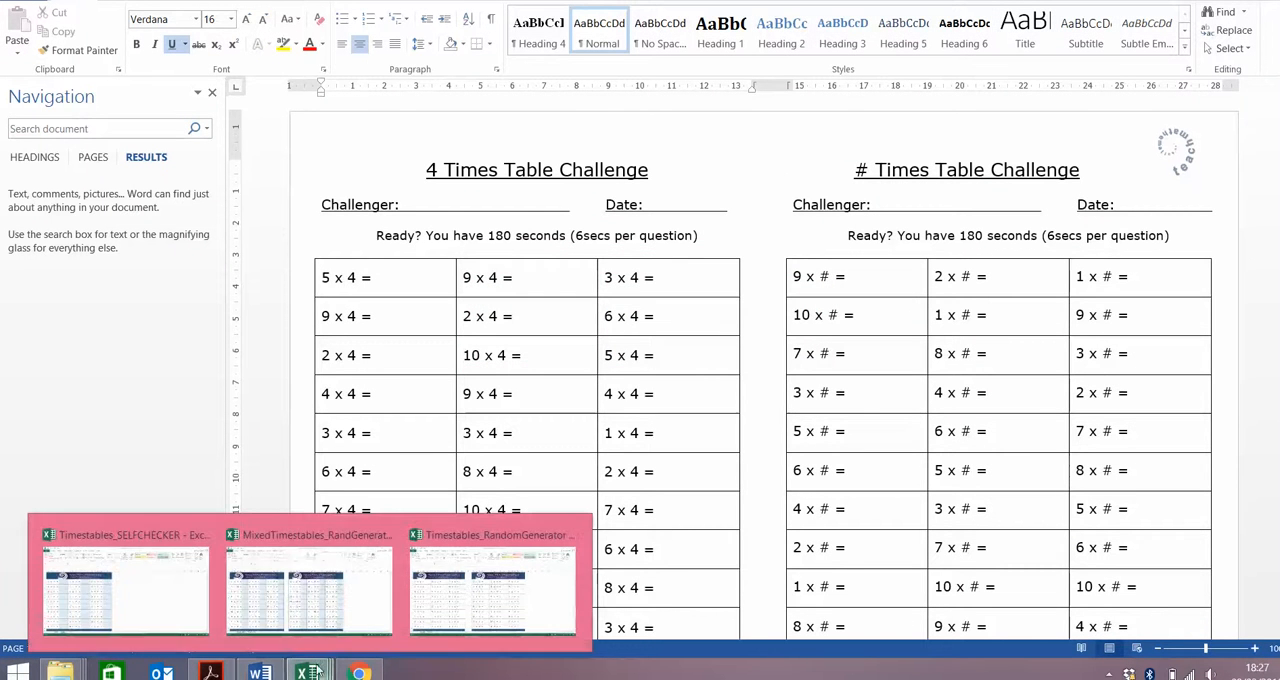
left_click(110, 595)
left_click(361, 672)
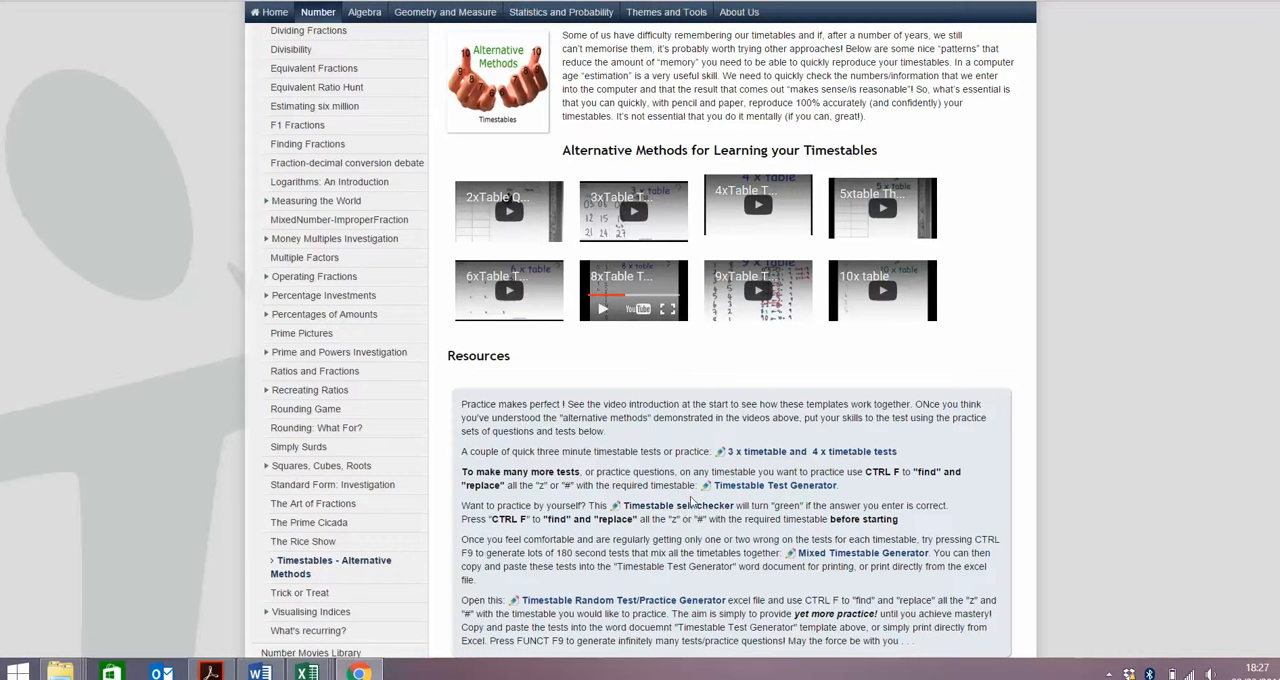
- In the SELFCHECKER workbook, replace every # with 6 to make a 6 times table test
left_click(310, 672)
left_click(125, 595)
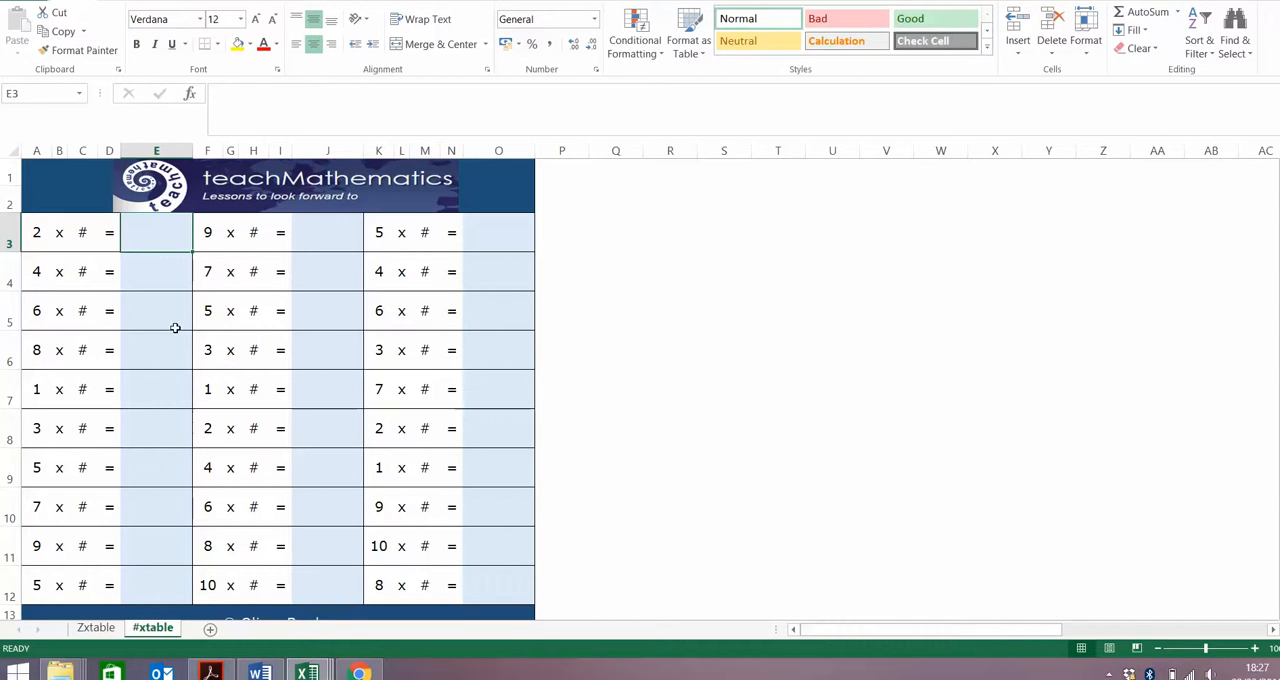
key("ctrl+f")
left_click(668, 287)
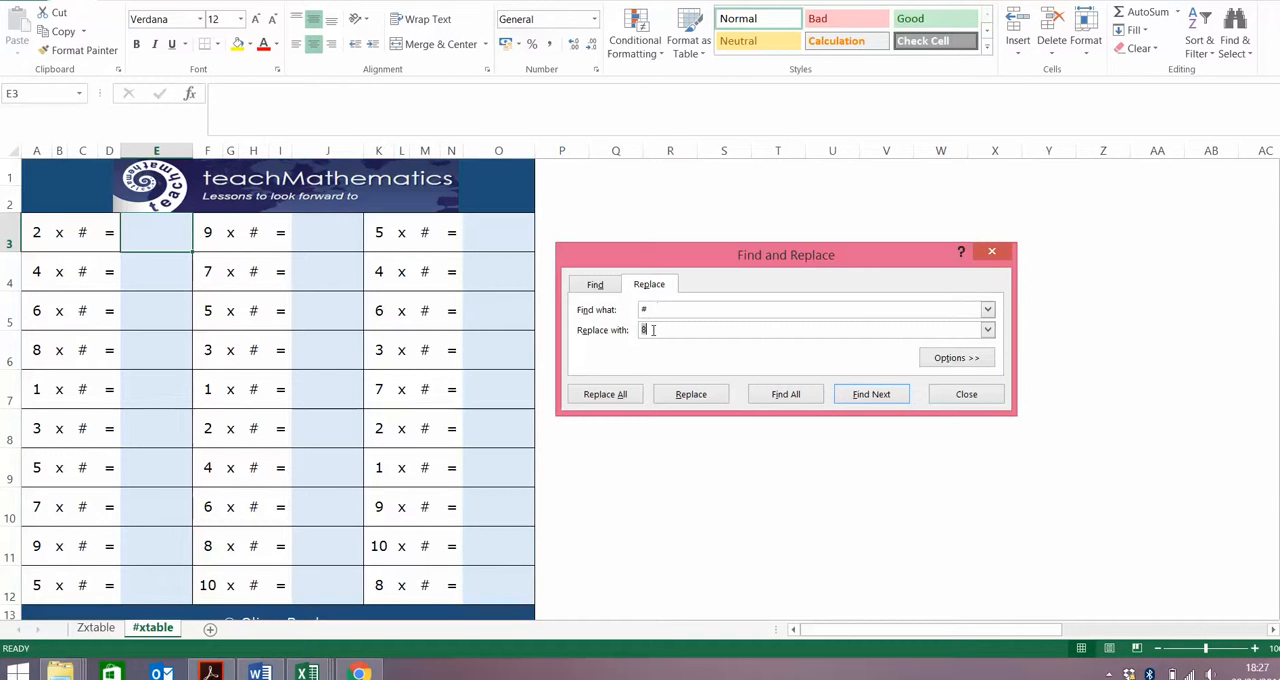
type("6")
left_click(625, 395)
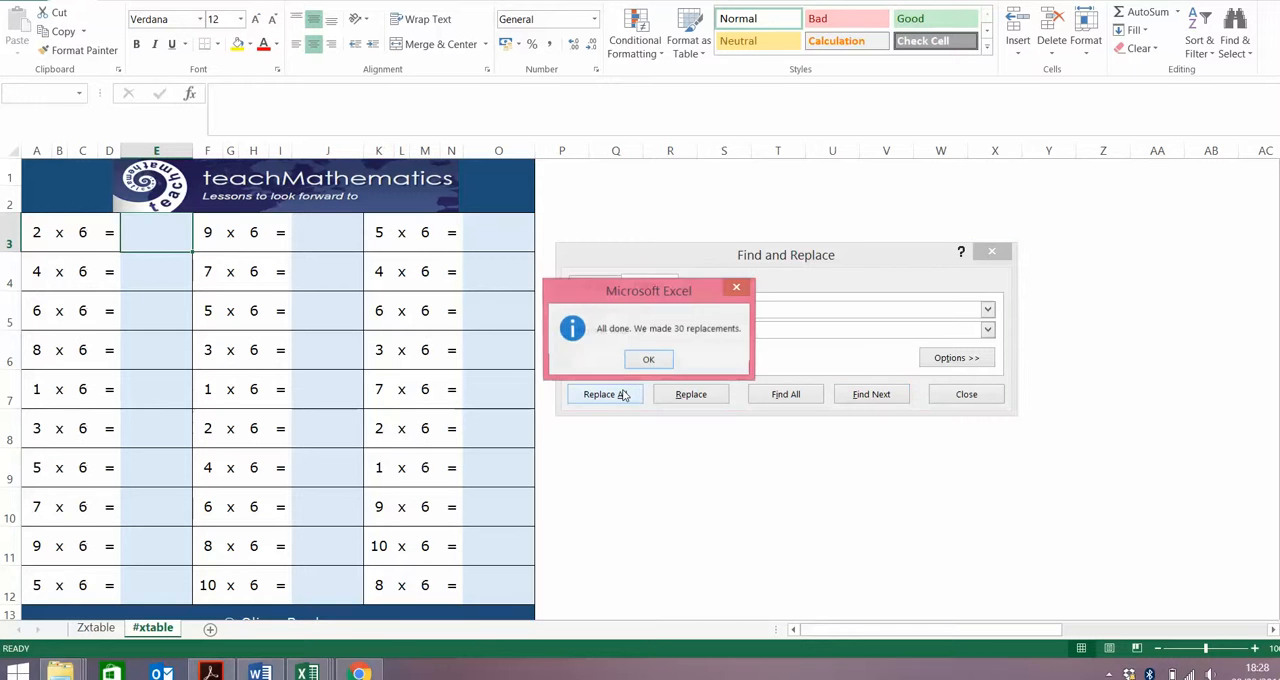
left_click(648, 364)
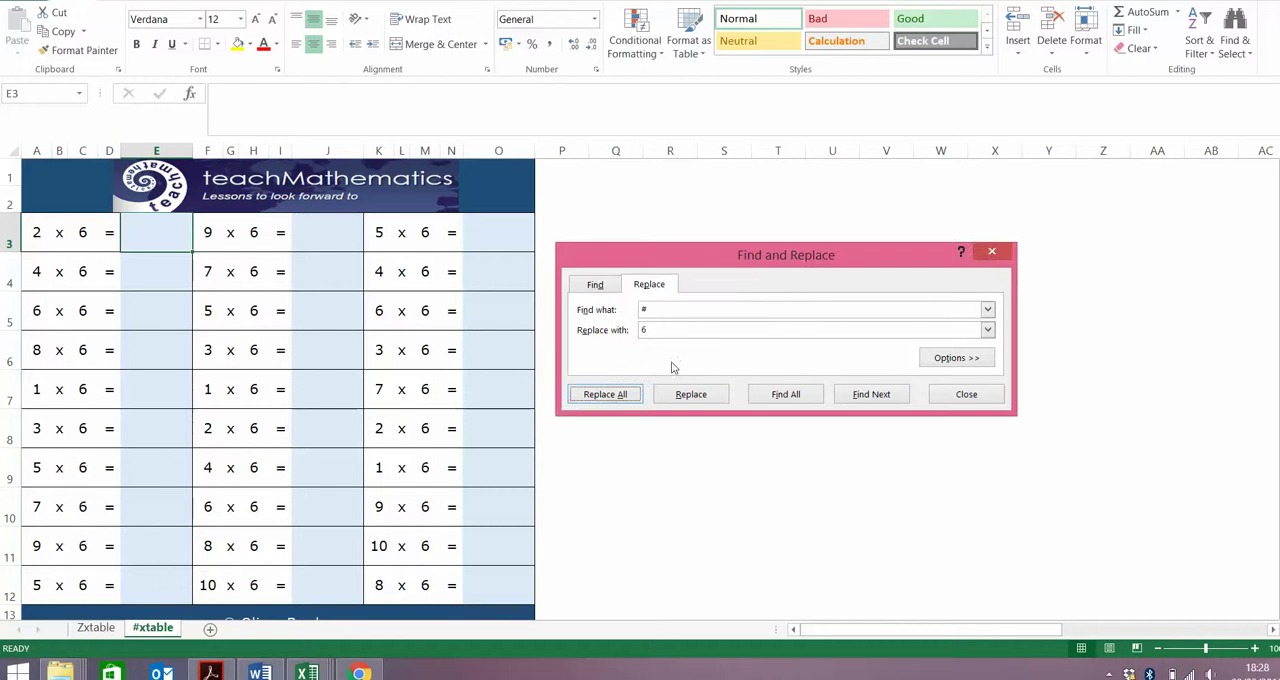
left_click(995, 254)
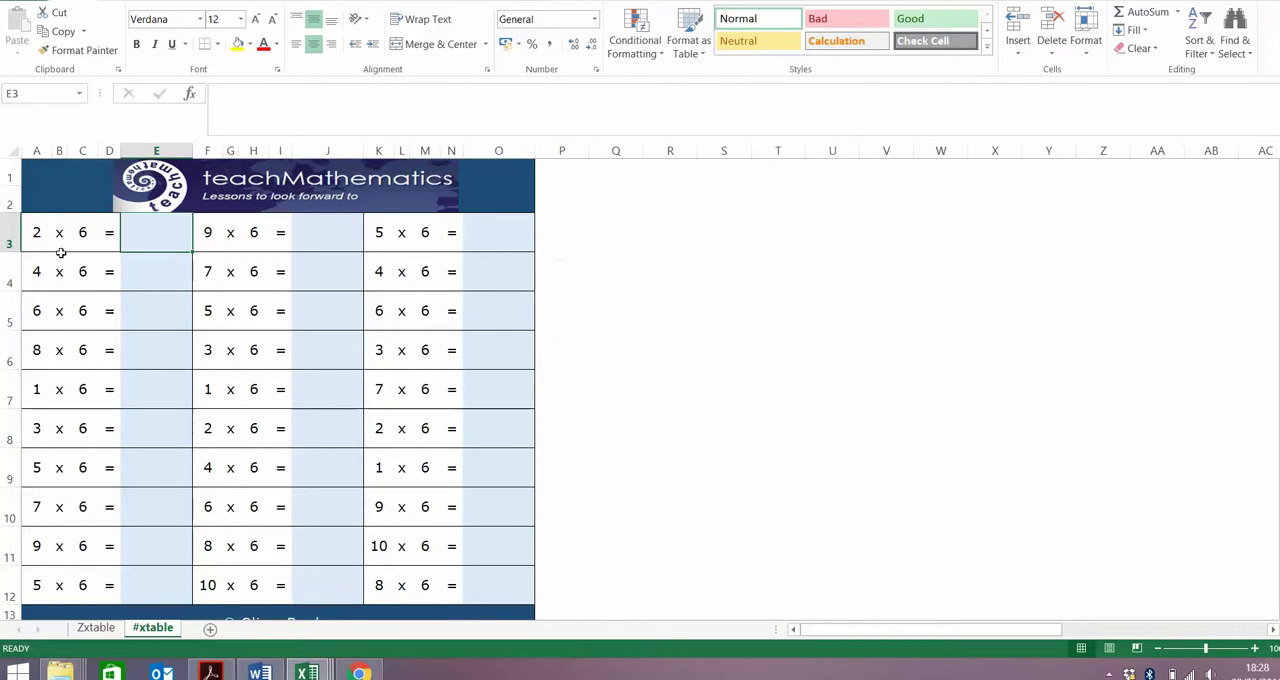
- Answer 11, 24, 36 and 48 in E3:E6; the correct three turn green, then return to the website
double_click(182, 231)
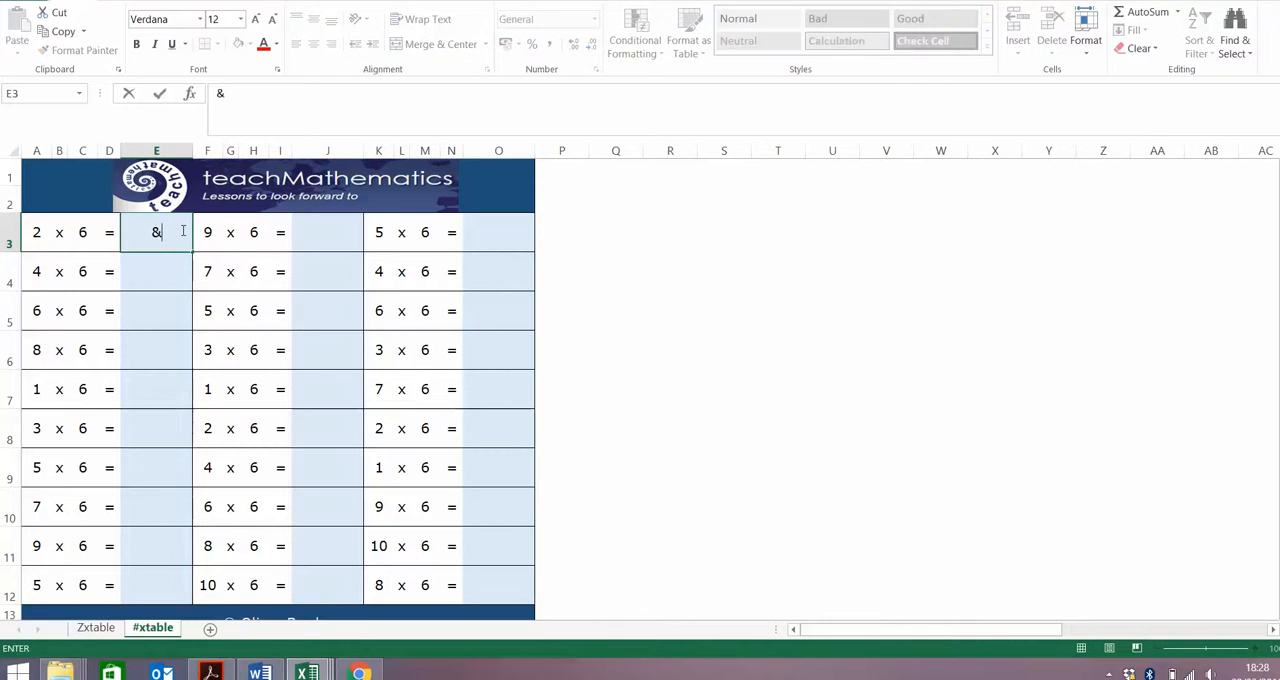
type("11")
key("Return")
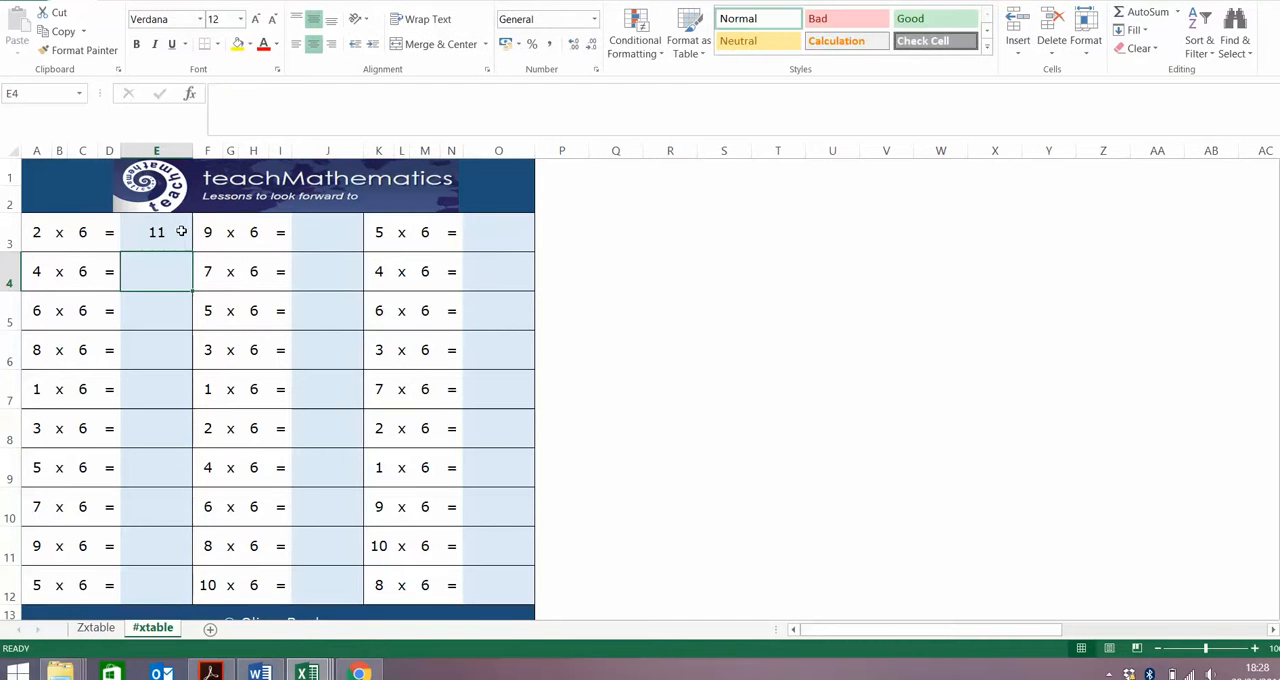
left_click(165, 229)
left_click(161, 267)
type("24")
key("Return")
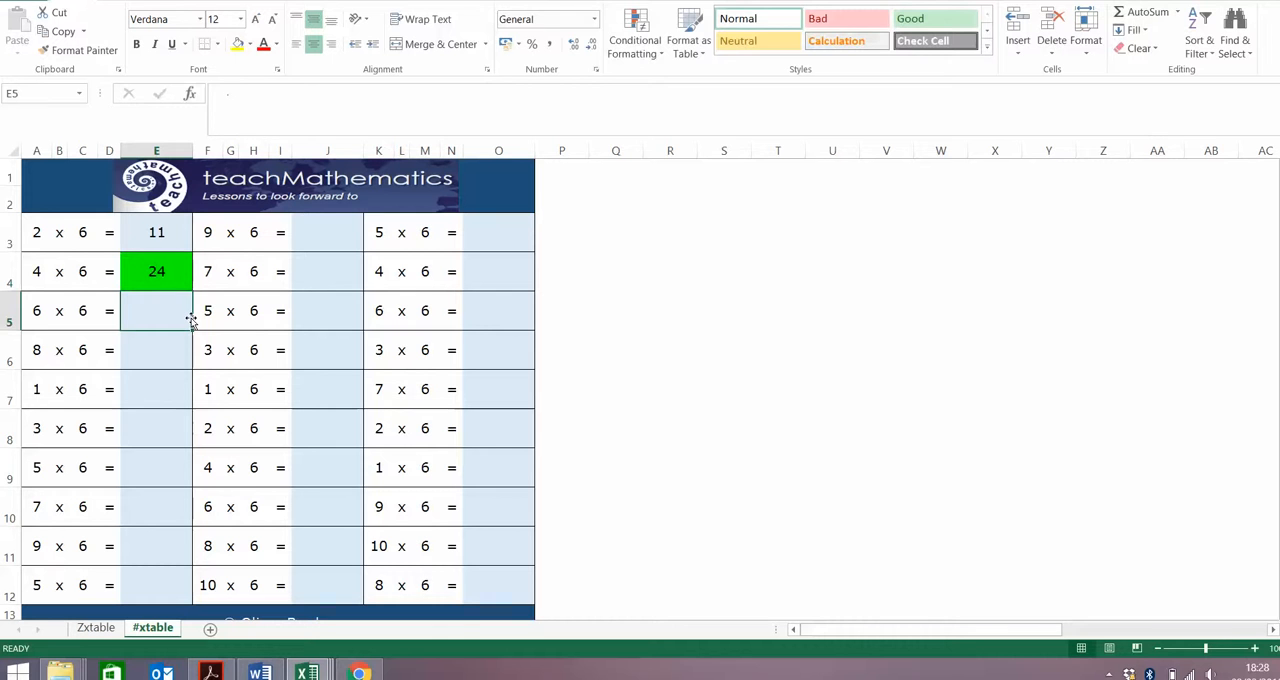
type("36")
key("Return")
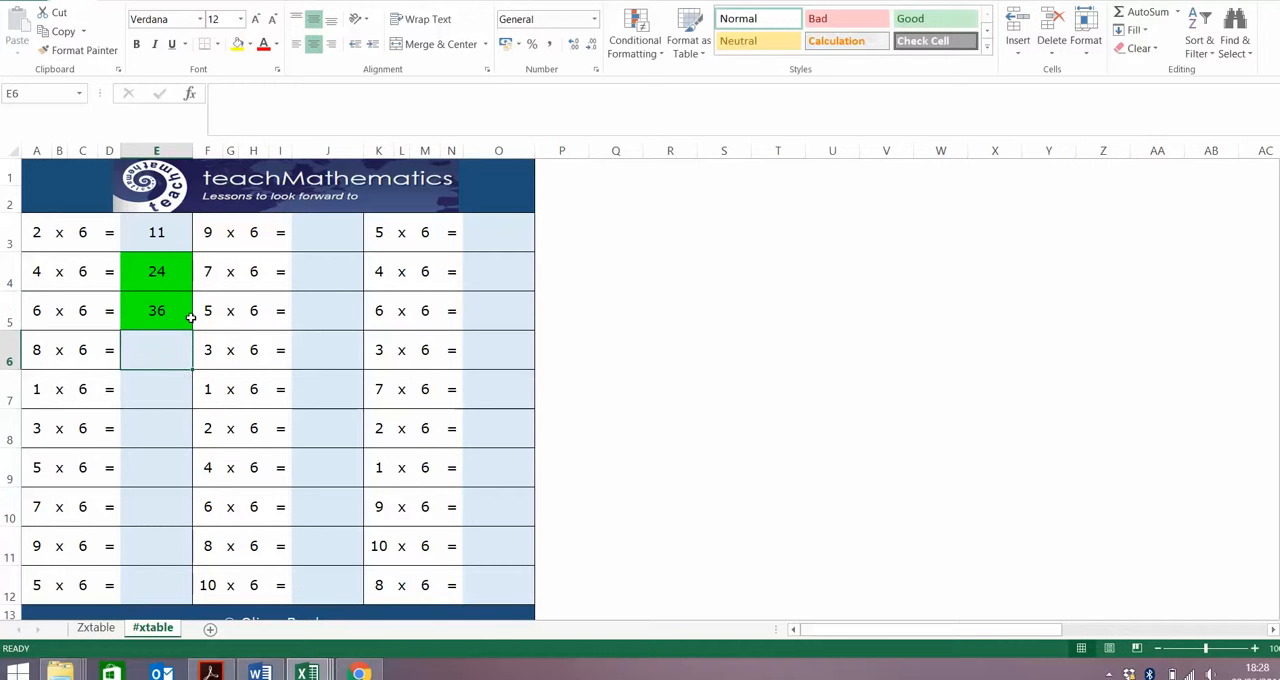
type("48")
key("Return")
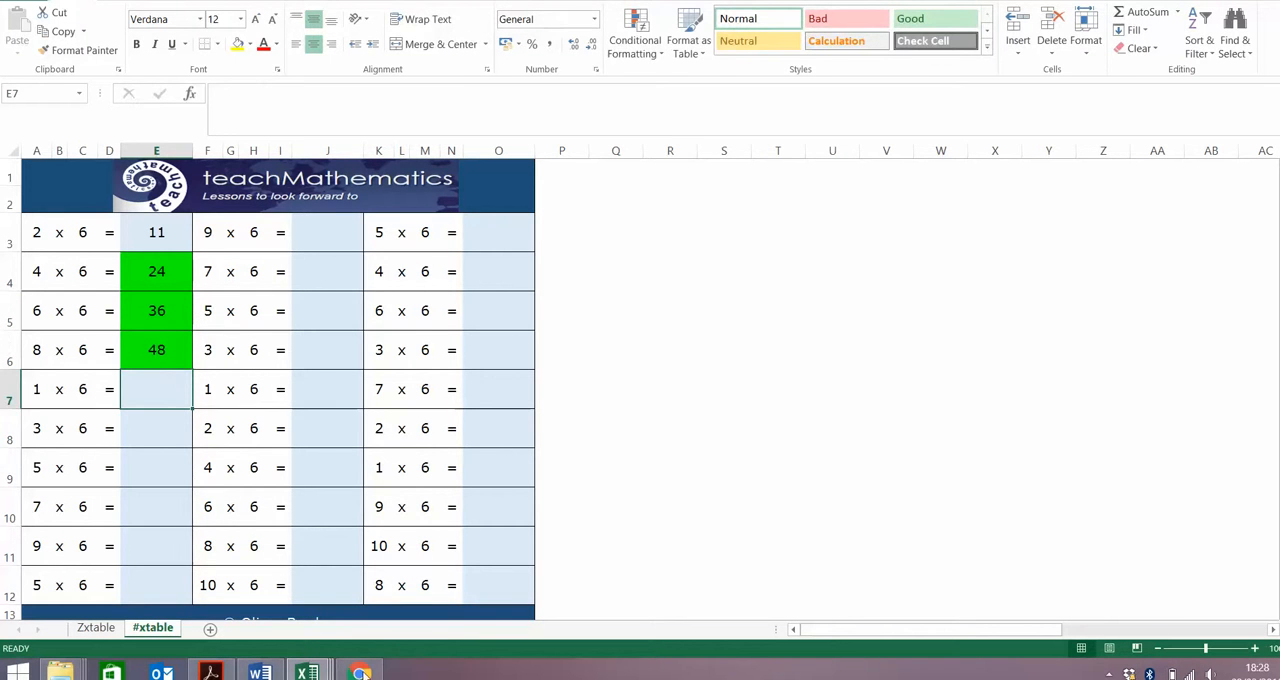
left_click(360, 671)
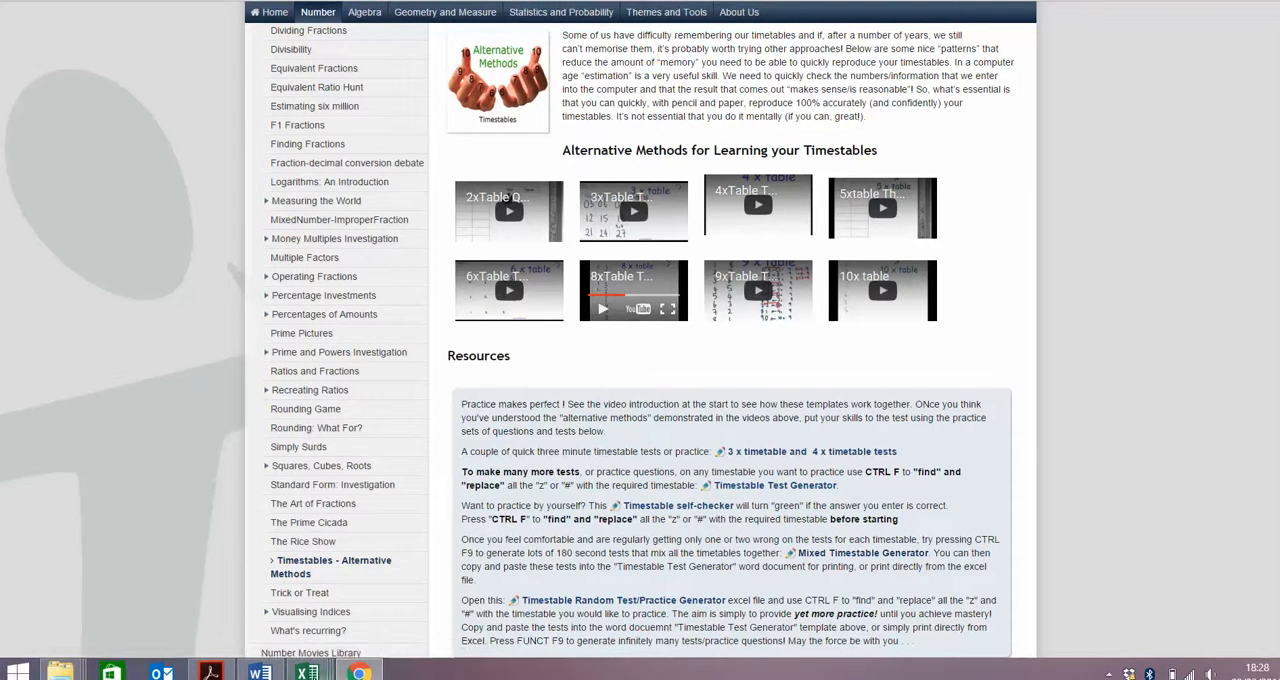
- Regenerate the mixed times-table questions three times with F9
mouse_move(307, 671)
left_click(310, 590)
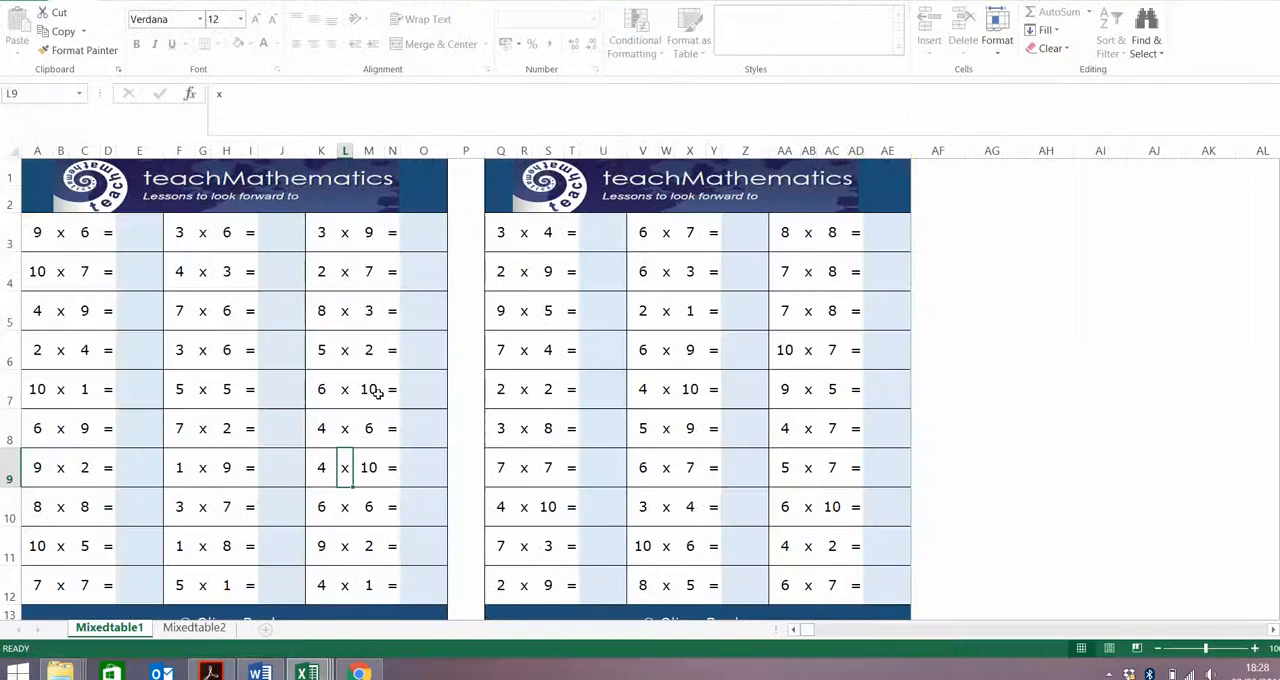
left_click(385, 440)
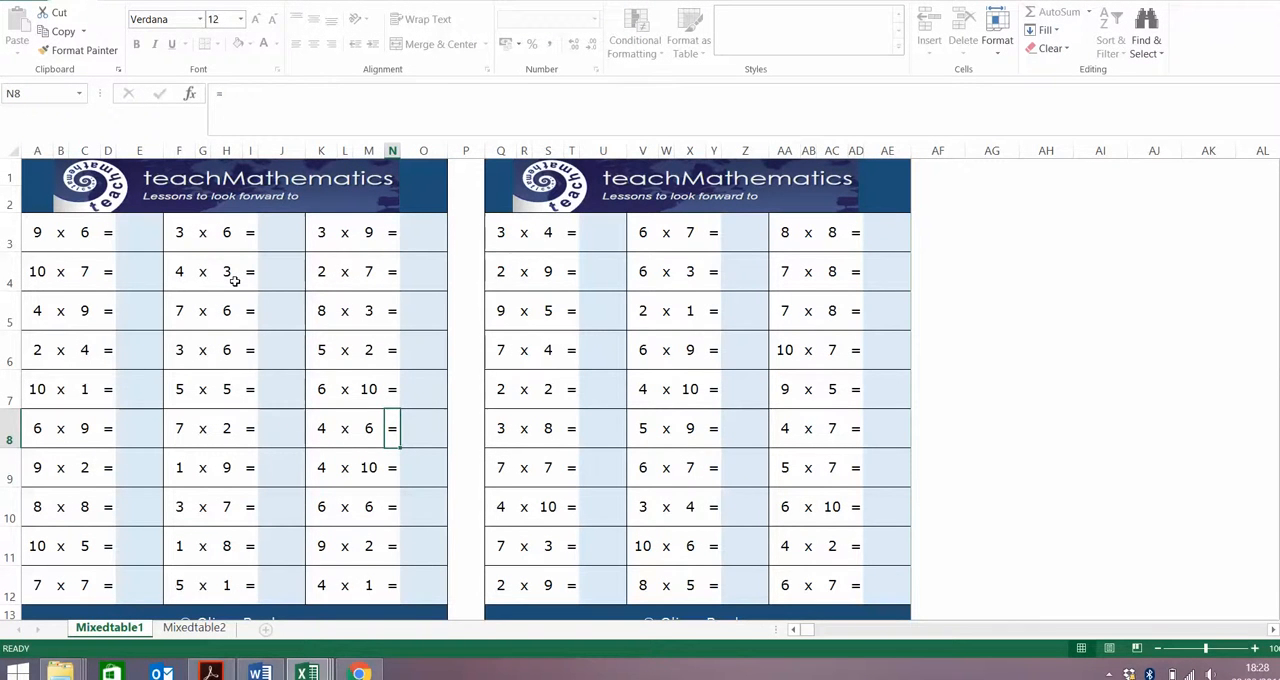
key("F9")
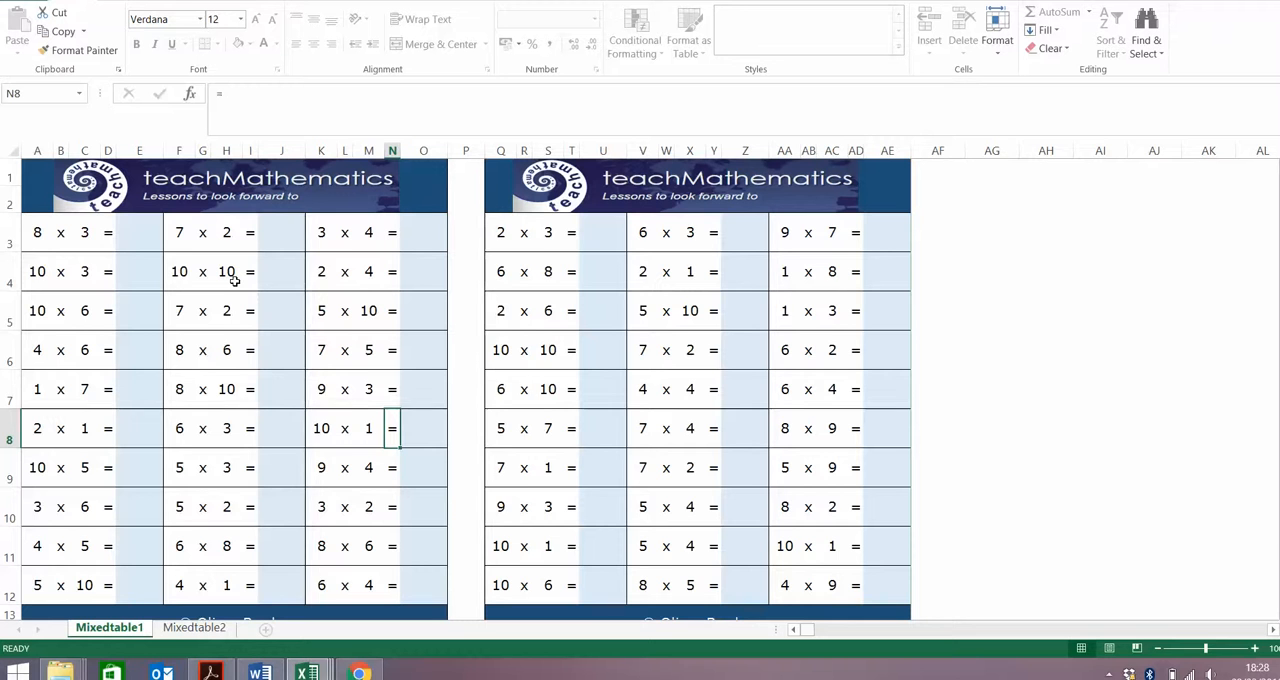
key("F9")
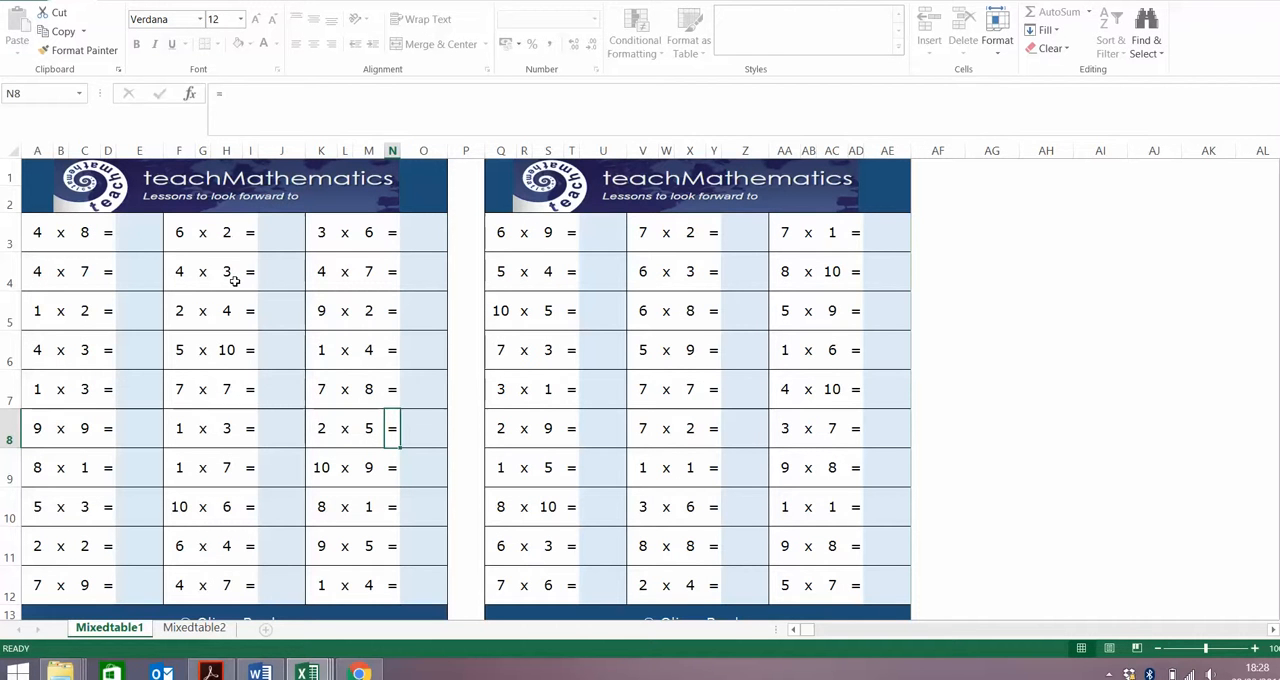
key("F9")
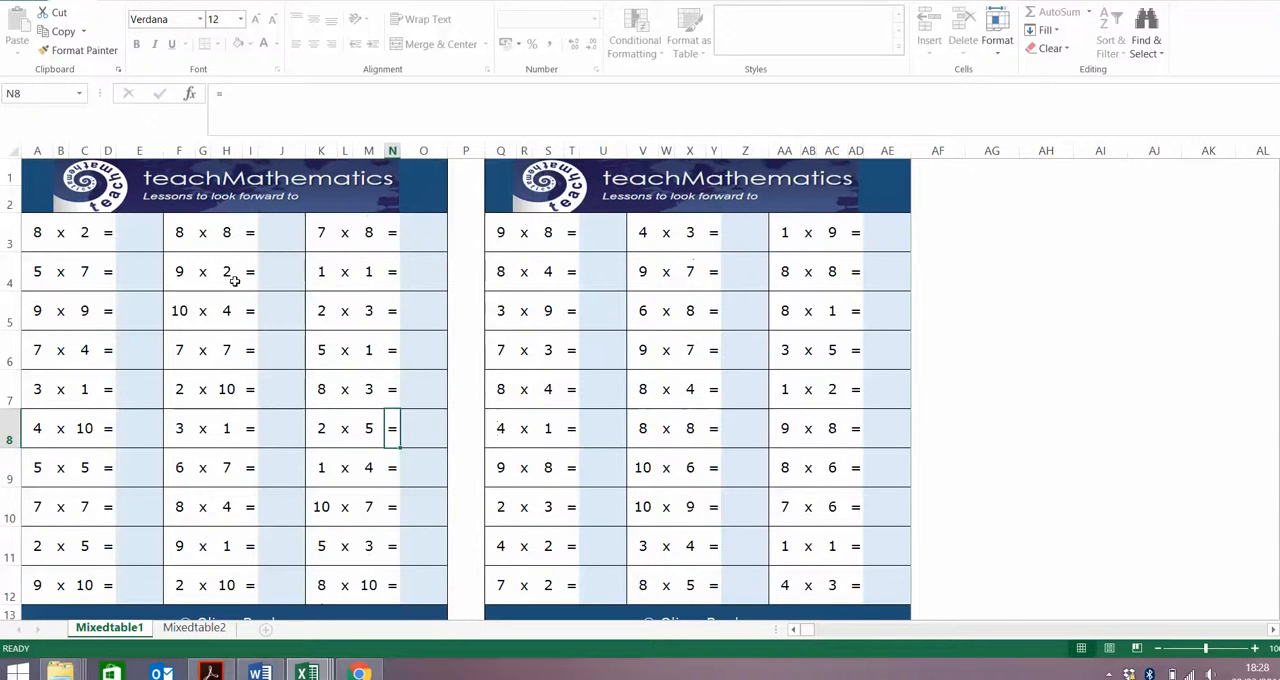
- Show the print preview of the mixed test sheet, then return to the webpage
key("ctrl+p")
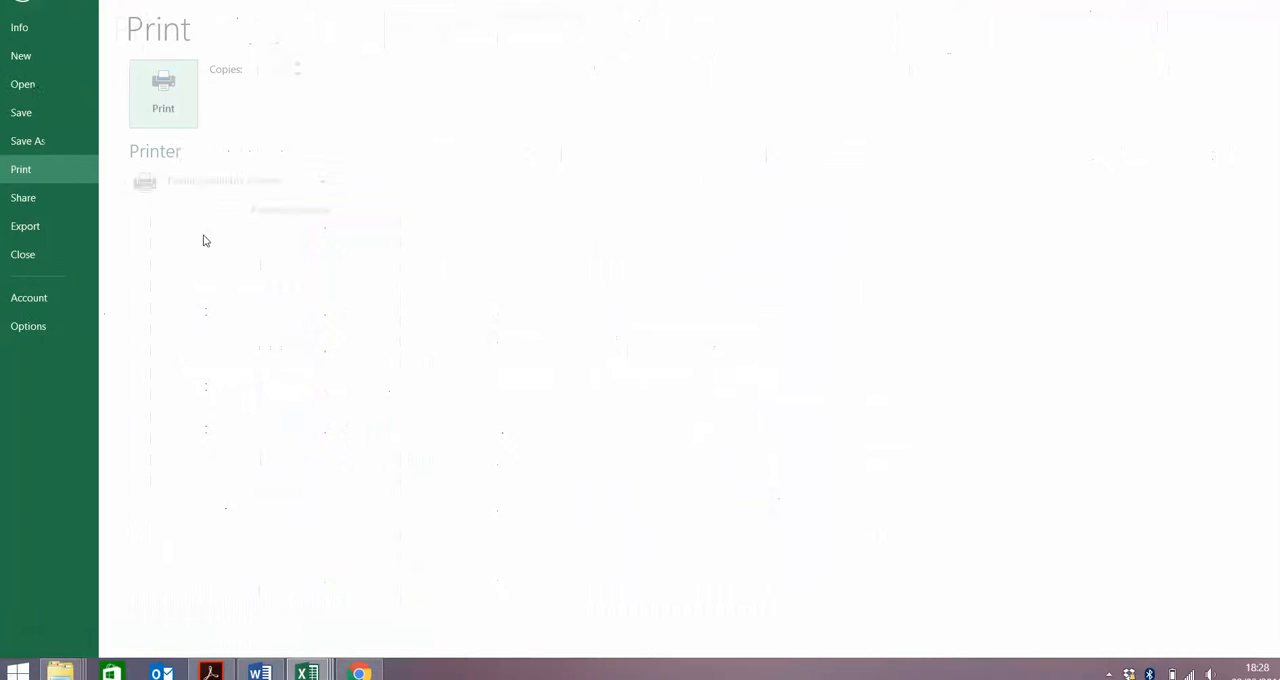
left_click(825, 352)
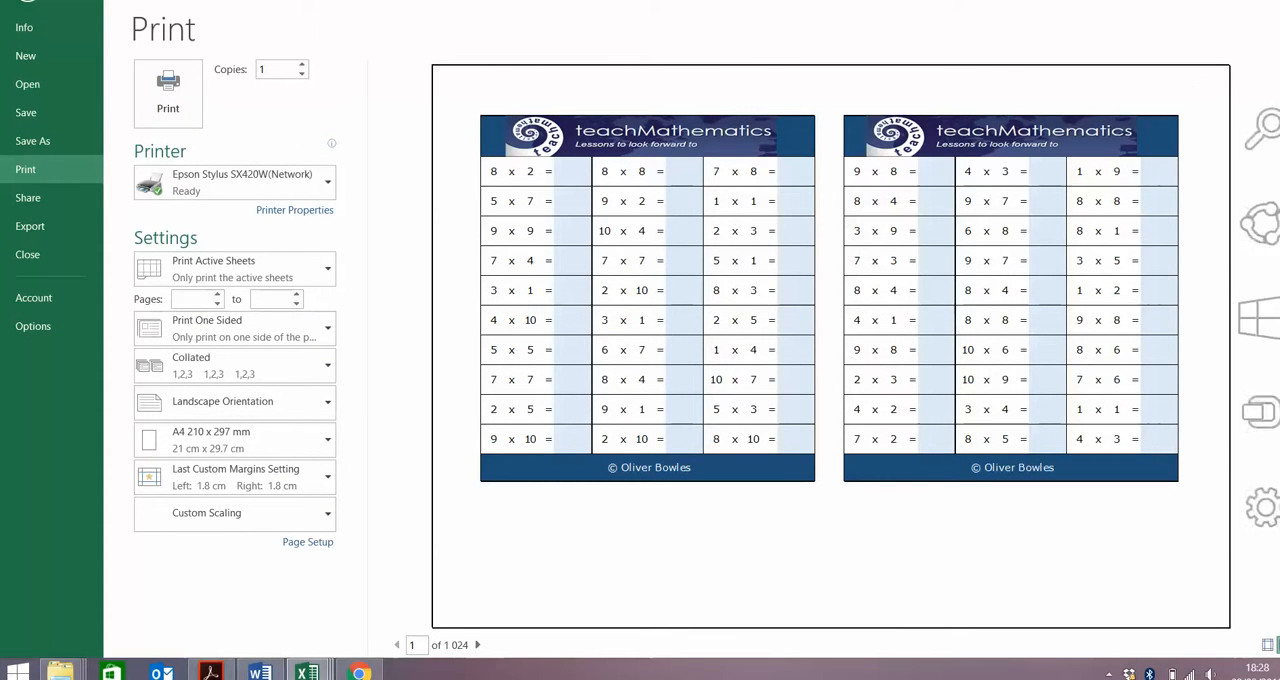
key("alt+Tab")
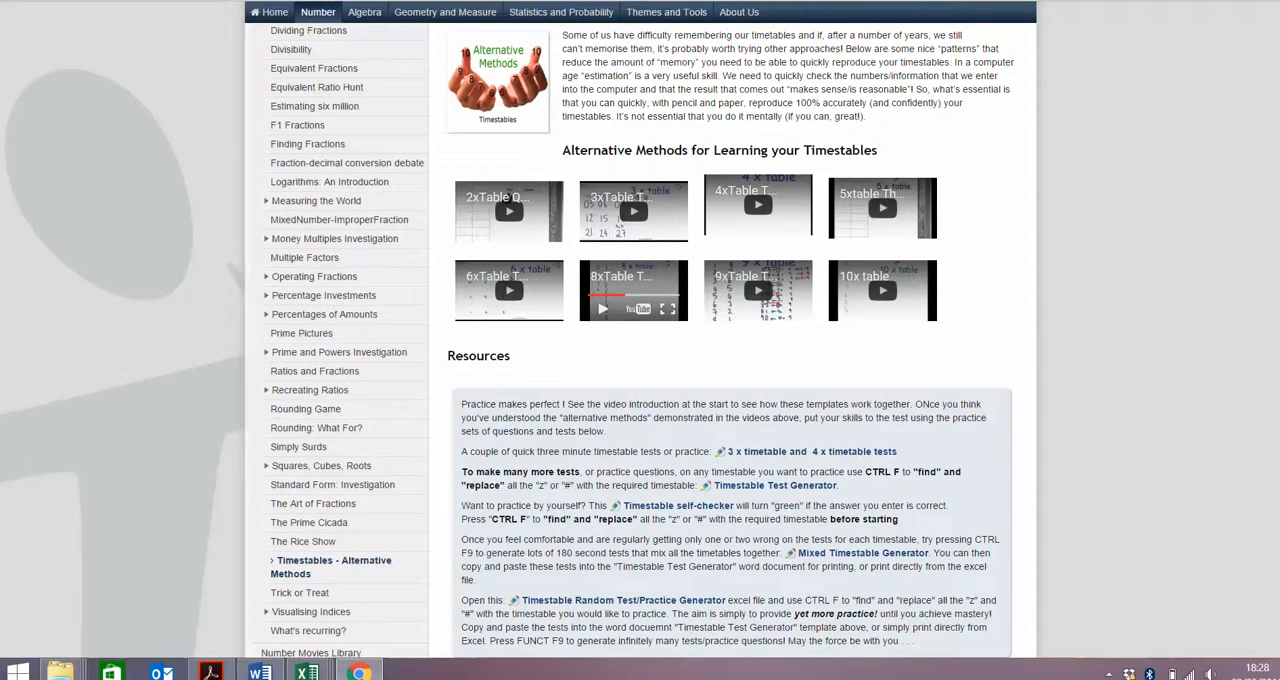
scroll(730, 400, "down", 3)
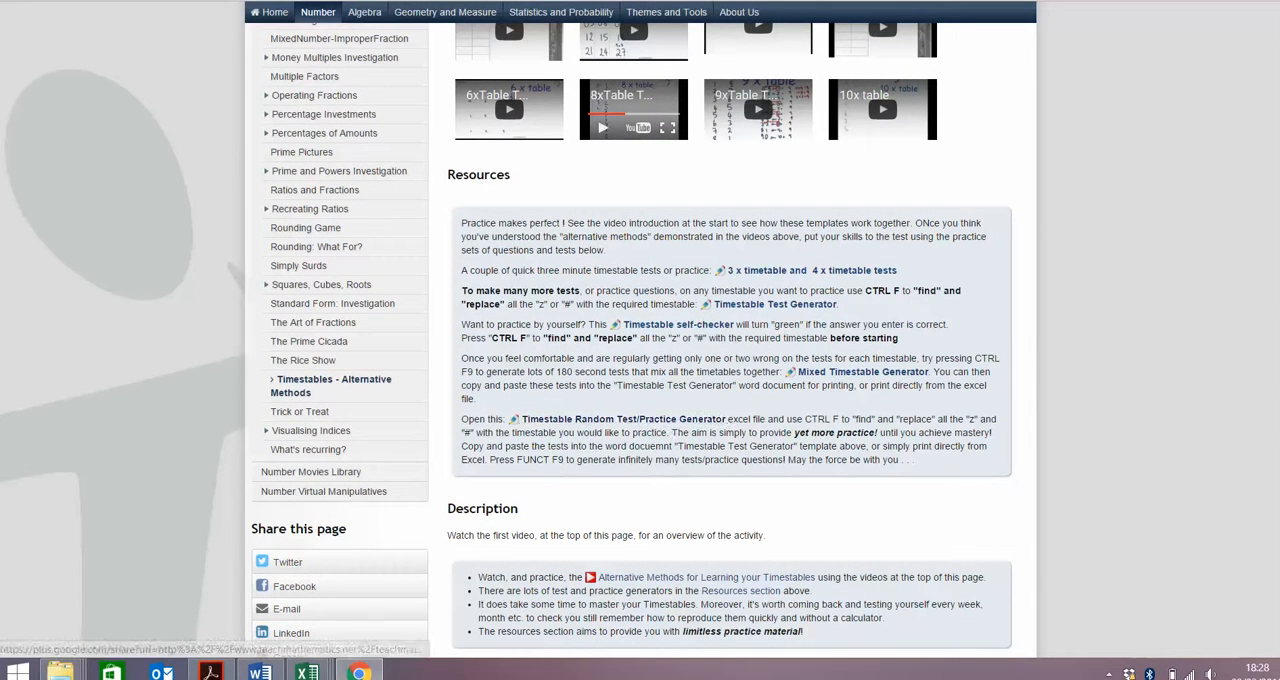
- Switch to the Timetable Random Test generator workbook in Excel
left_click(307, 672)
left_click(500, 605)
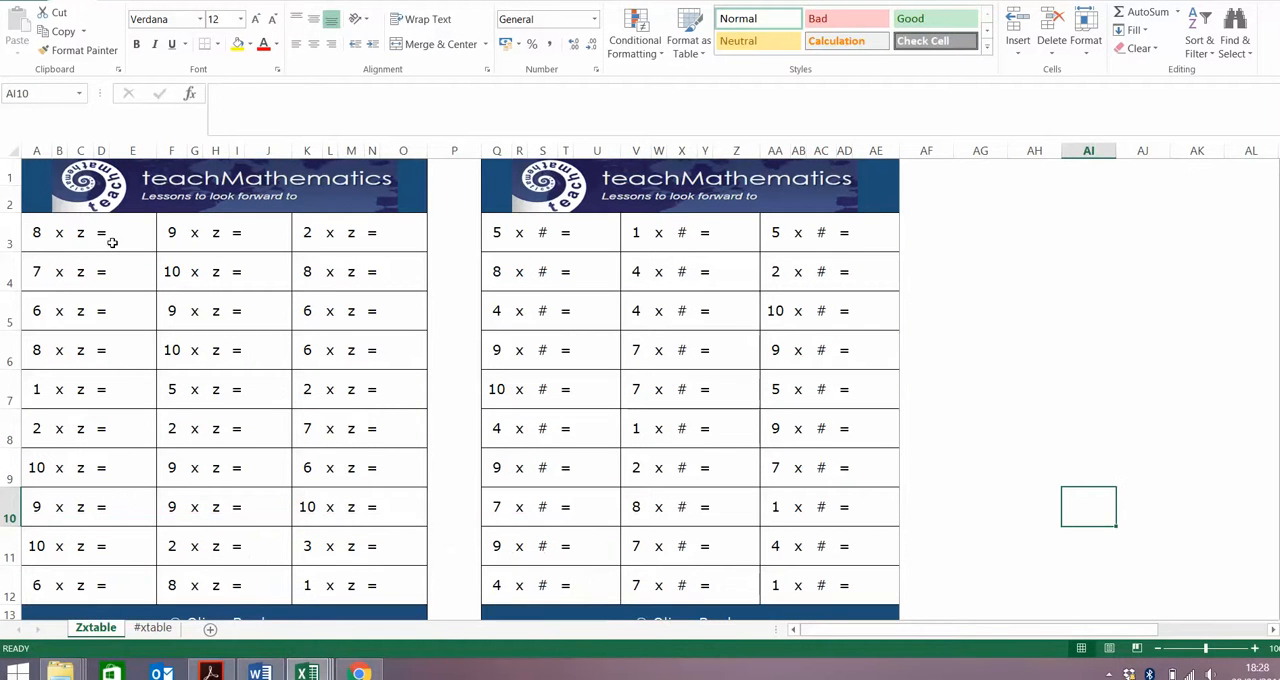
- Regenerate the random z and # questions with F9 and bring up the print preview
left_click(82, 234)
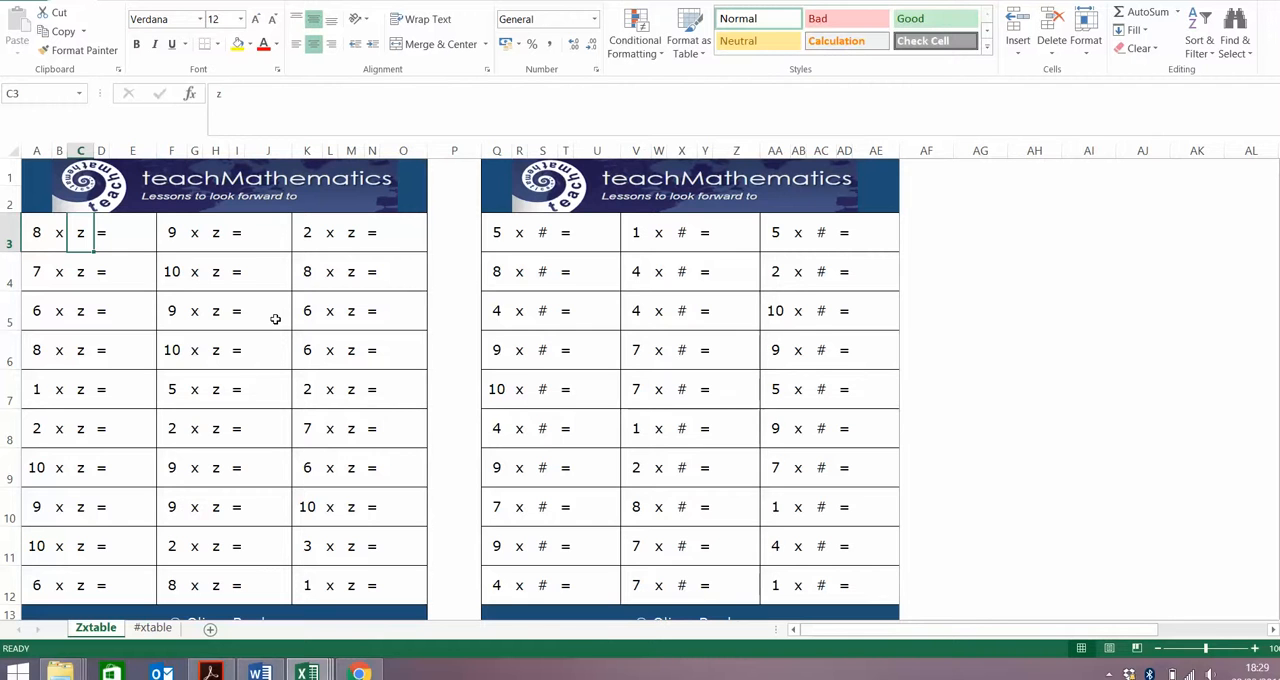
key("F9")
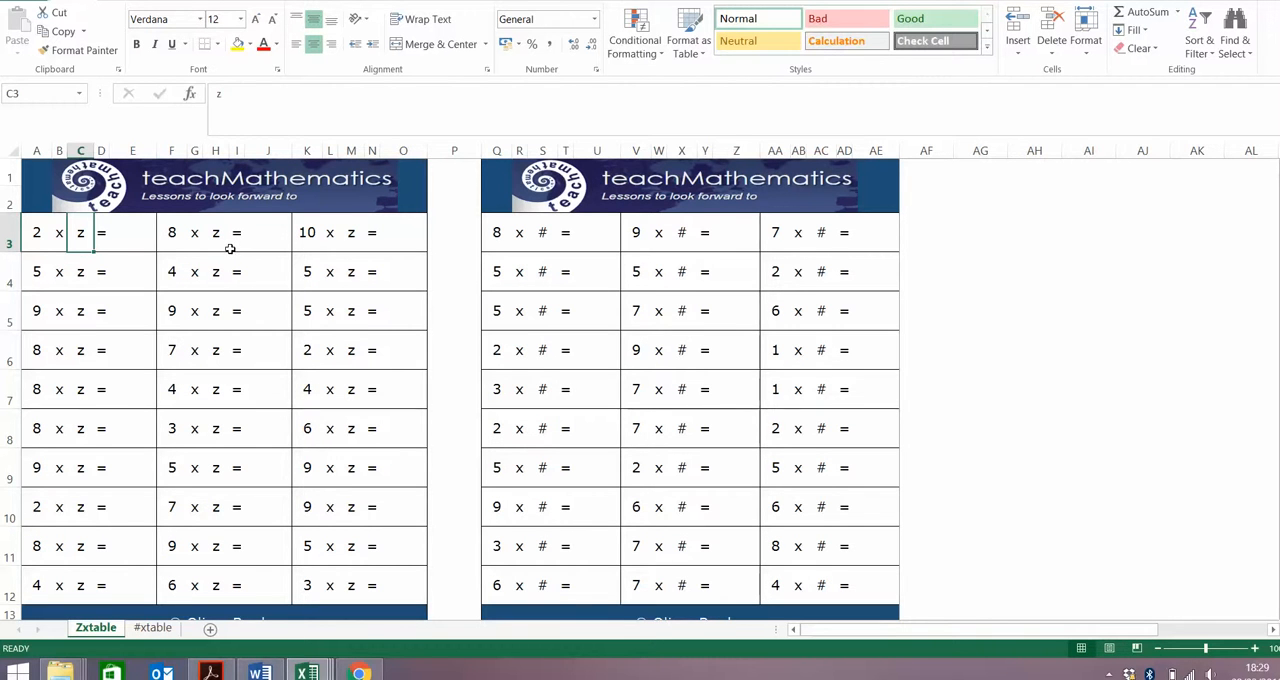
key("ctrl+f")
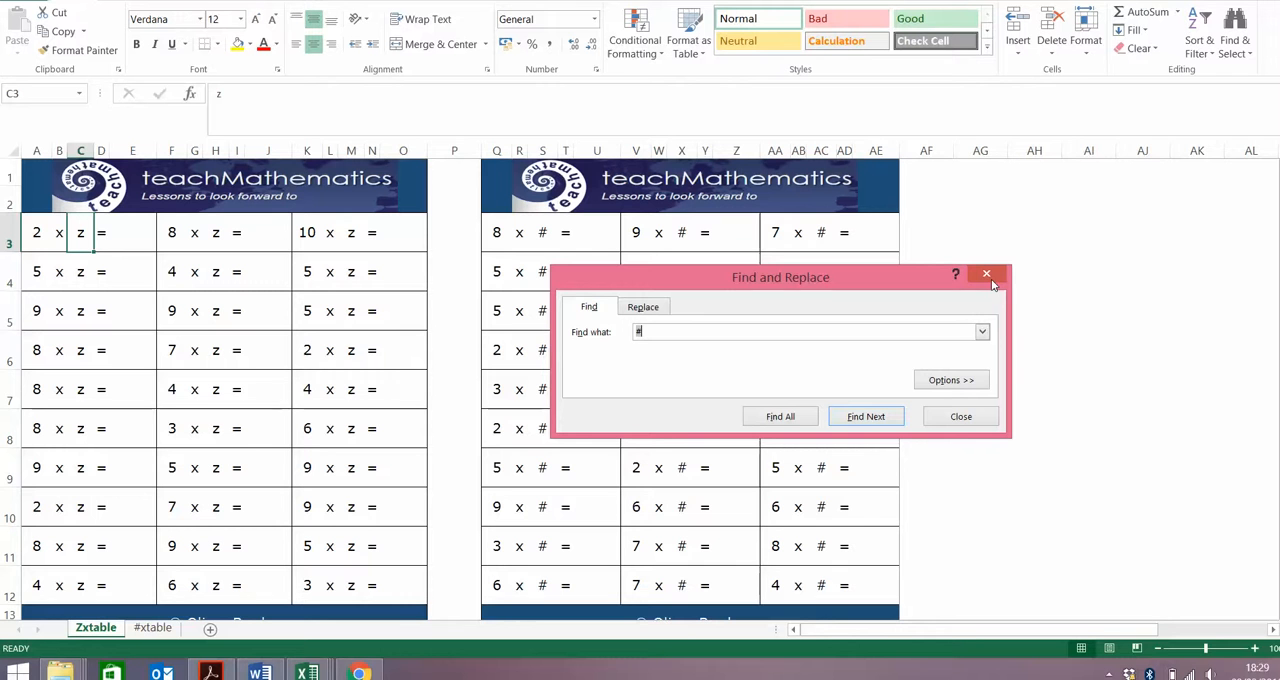
left_click(988, 278)
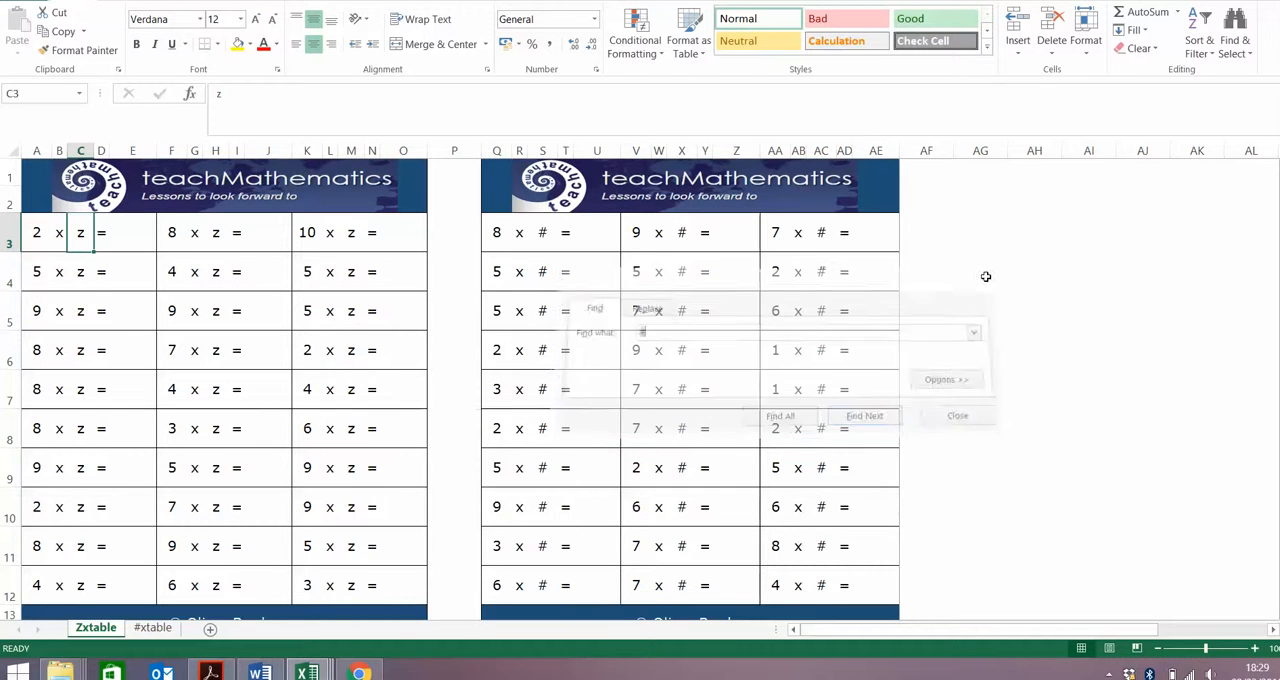
key("ctrl+o")
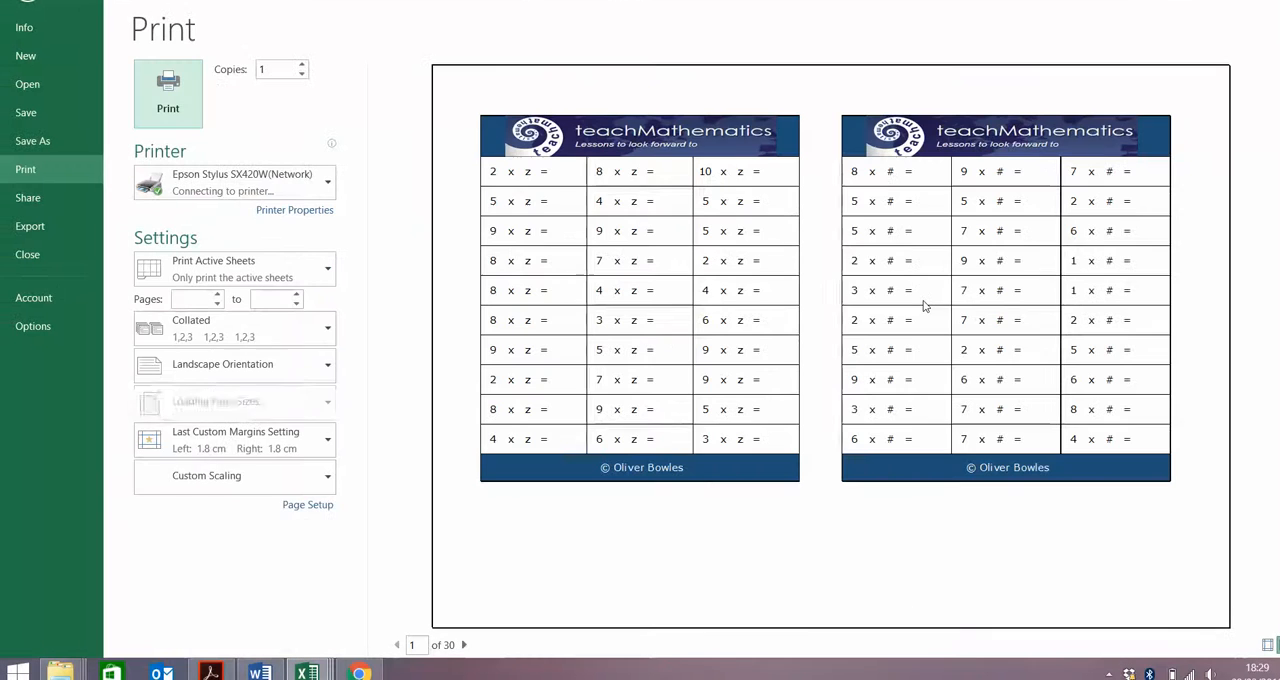